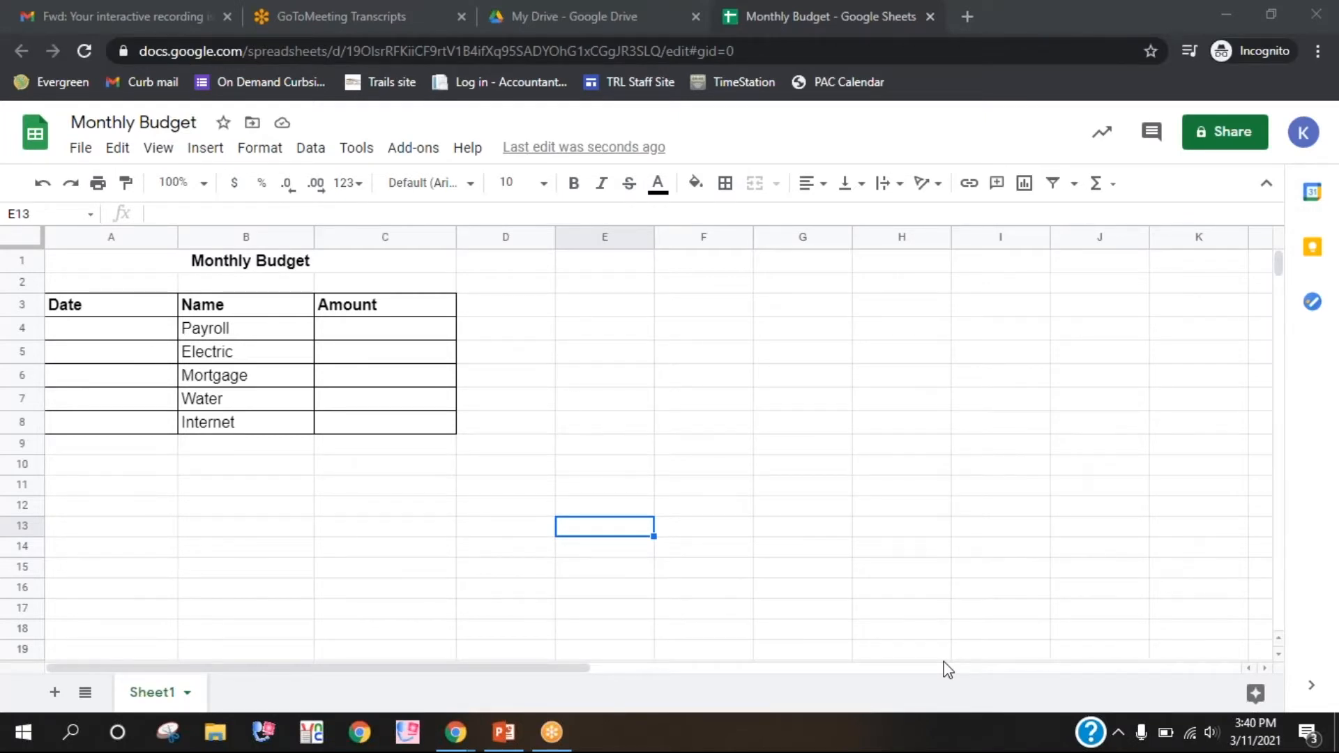
Enter the date 3-1-21 for the Payroll, Electric and Mortgage rows of the budget table.
left_click(138, 333)
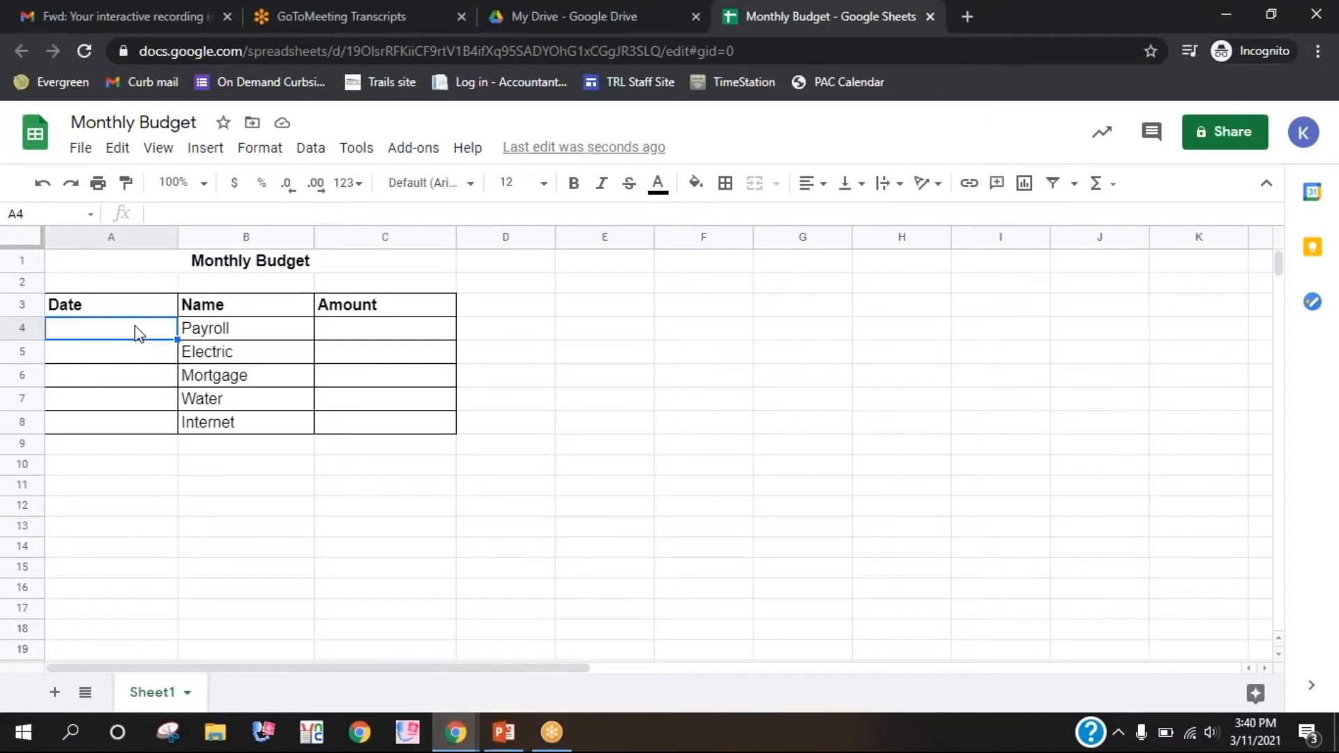
type("3-")
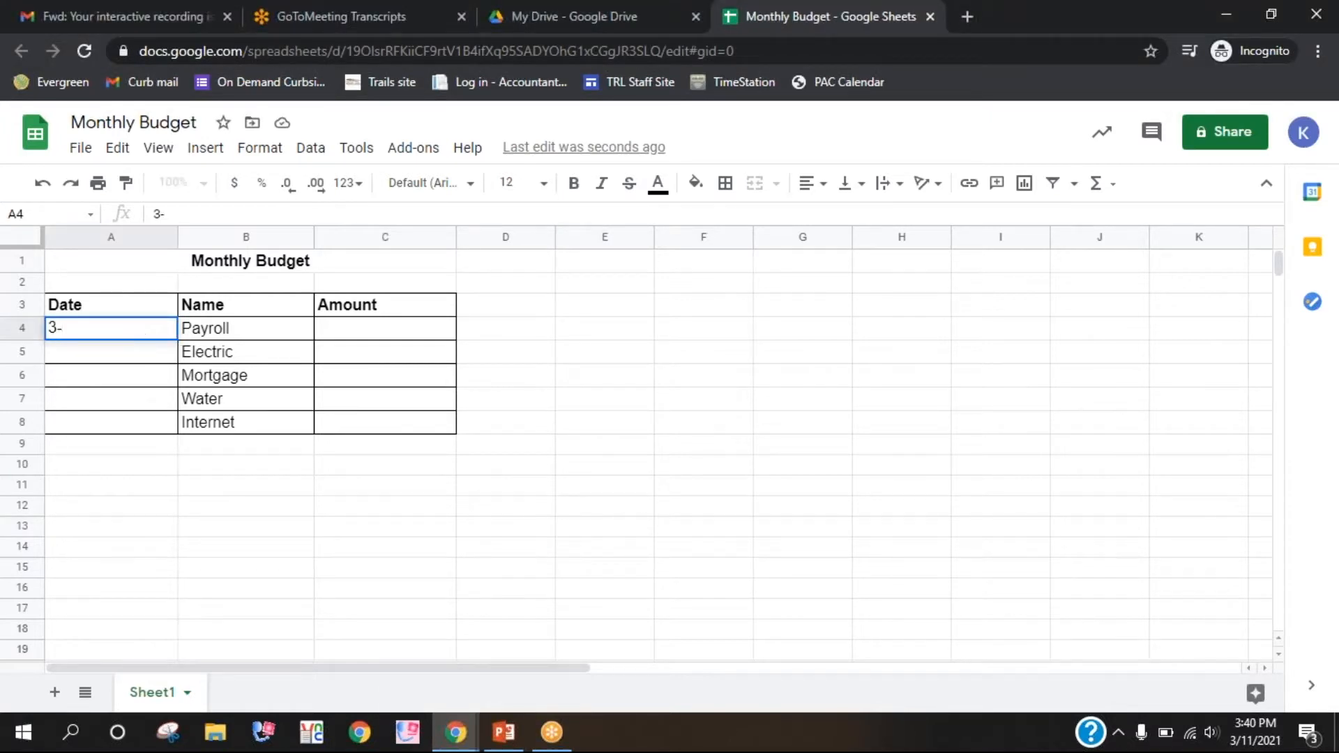
type("1-21")
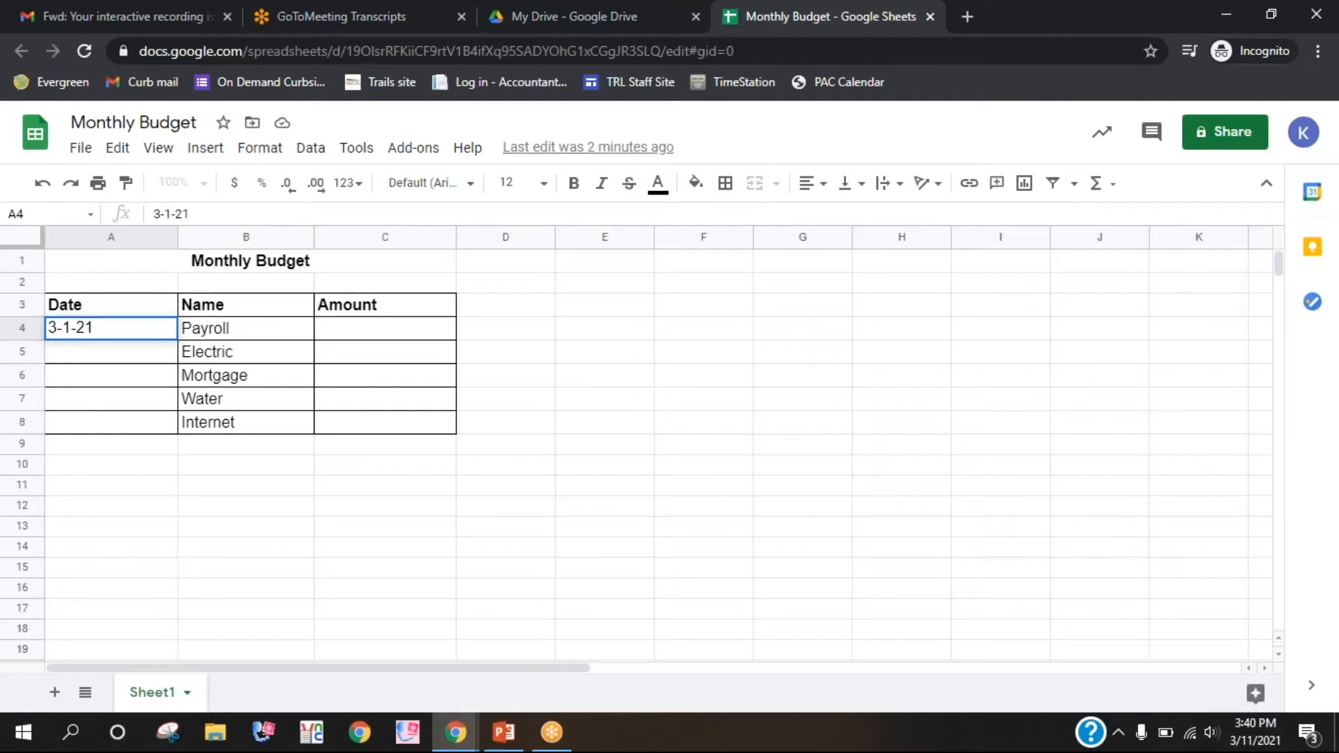
left_click(144, 361)
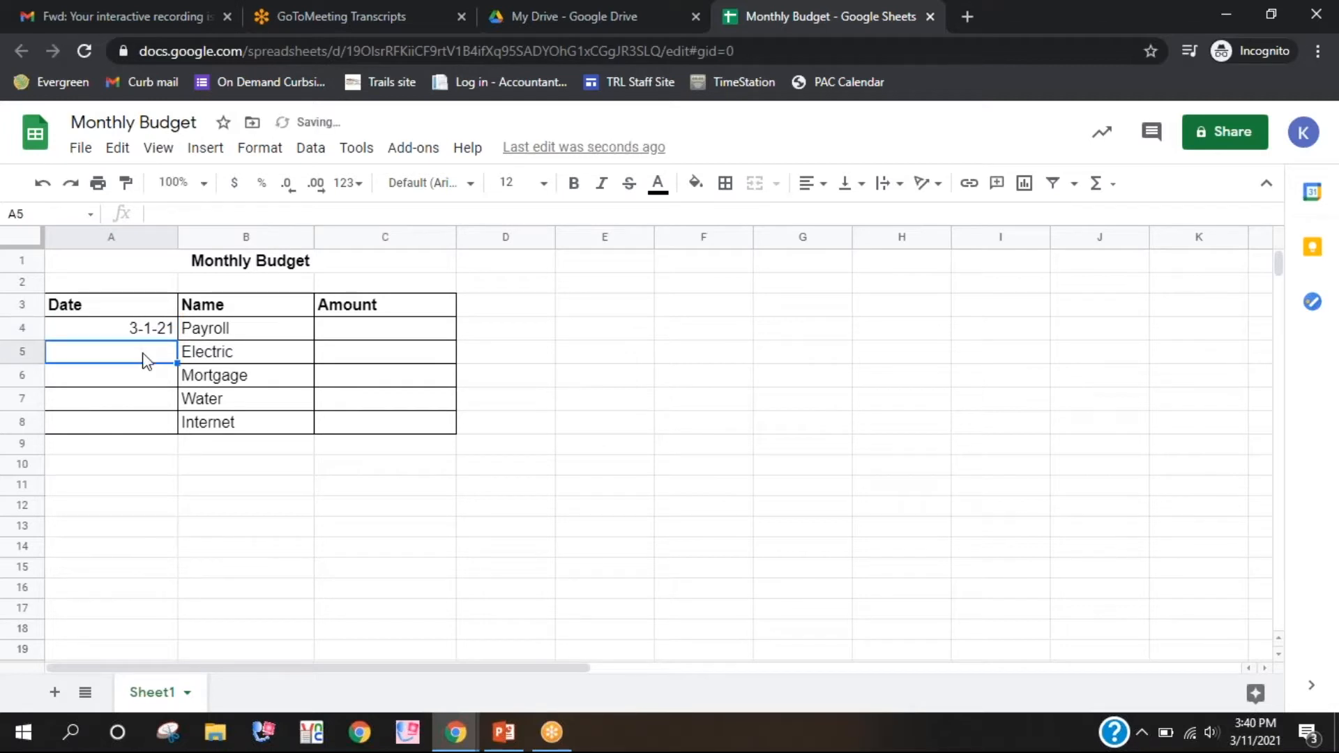
type("3-")
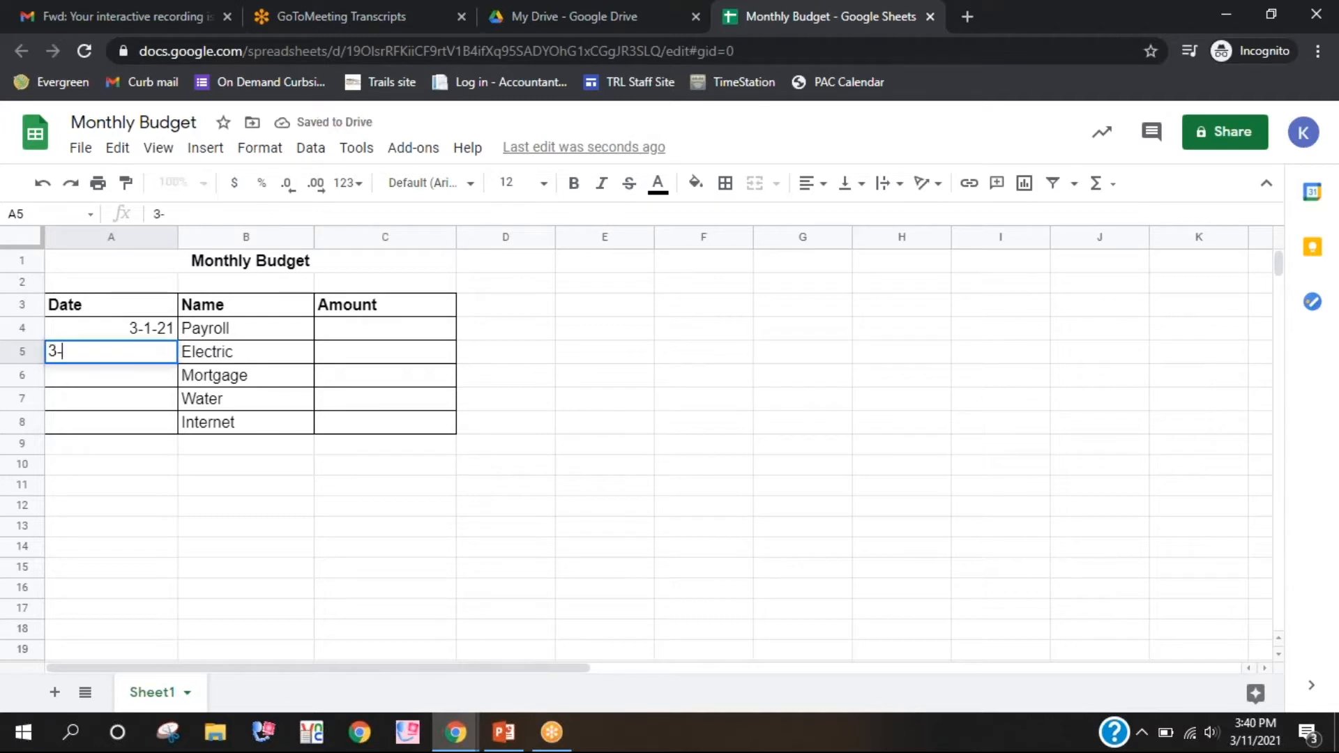
type("1-21")
left_click(151, 380)
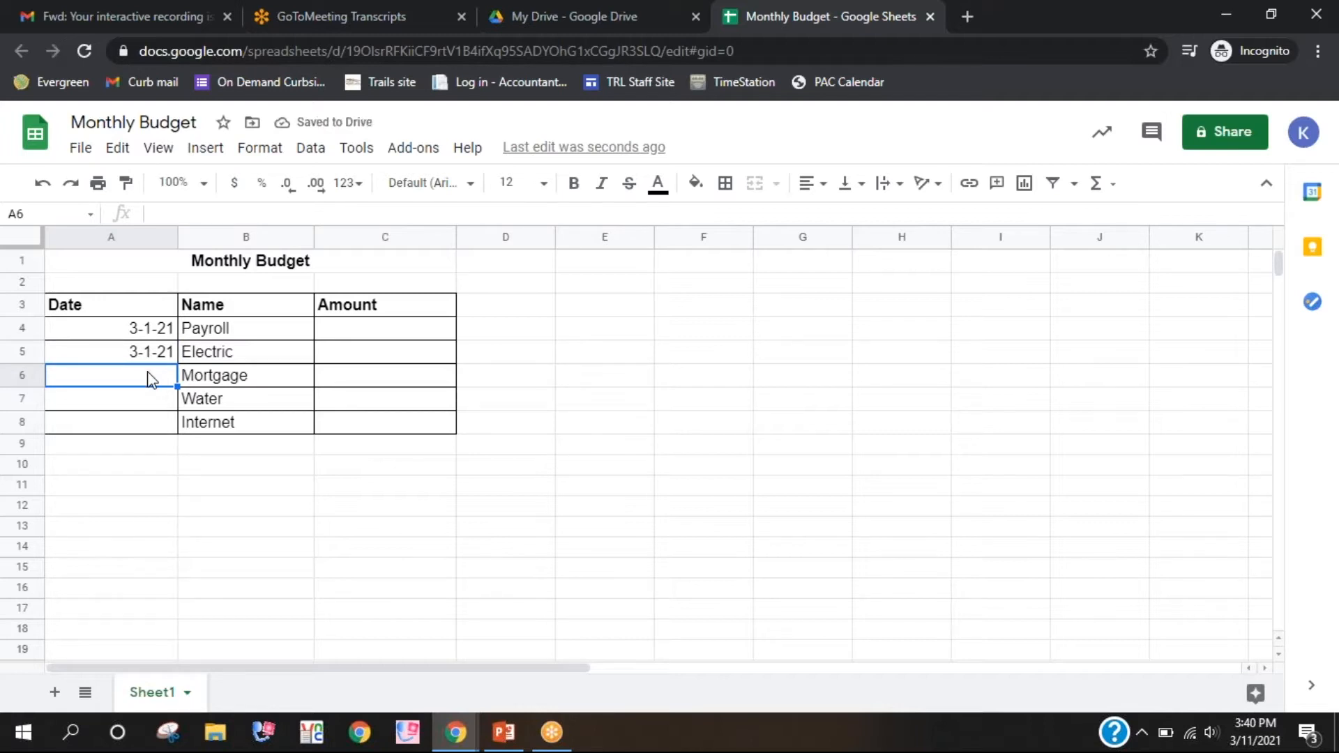
type("3-")
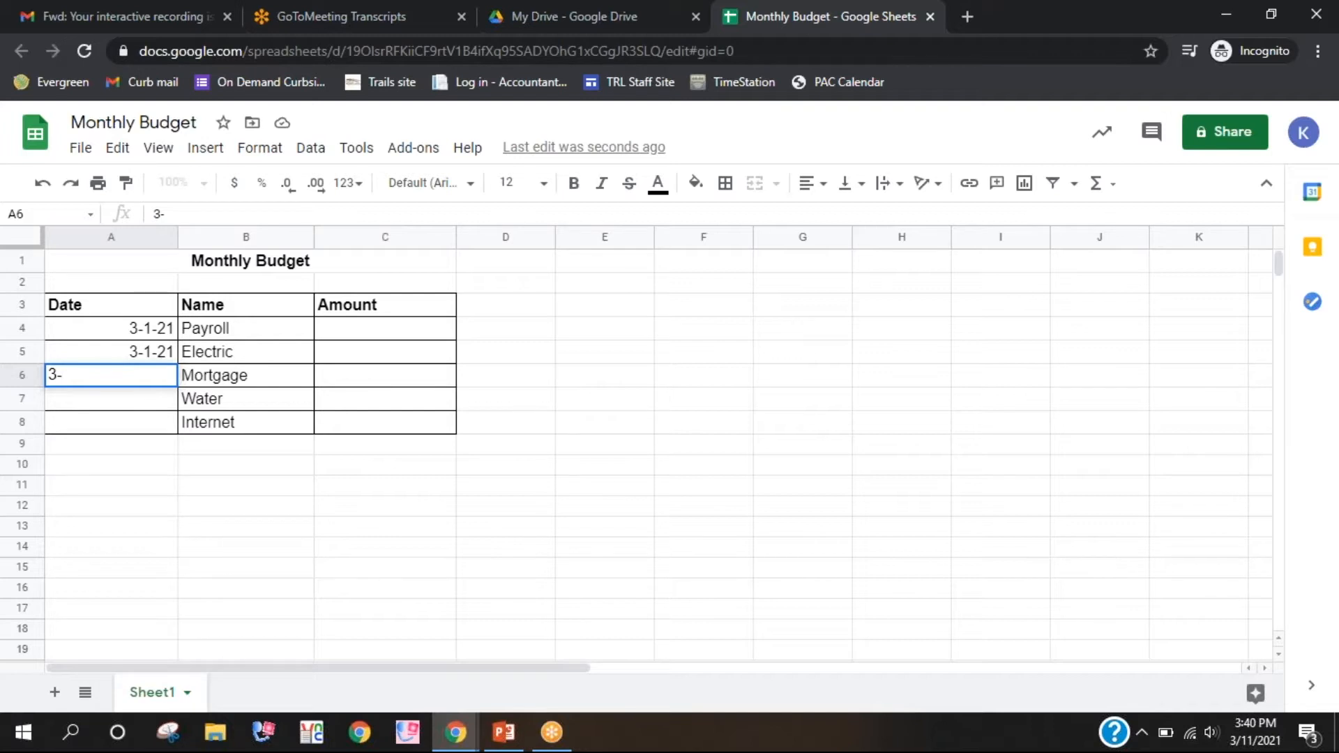
type("1-21")
Enter the date 3-15-21 for the Water row and 3-19-21 for the Internet row.
left_click(160, 402)
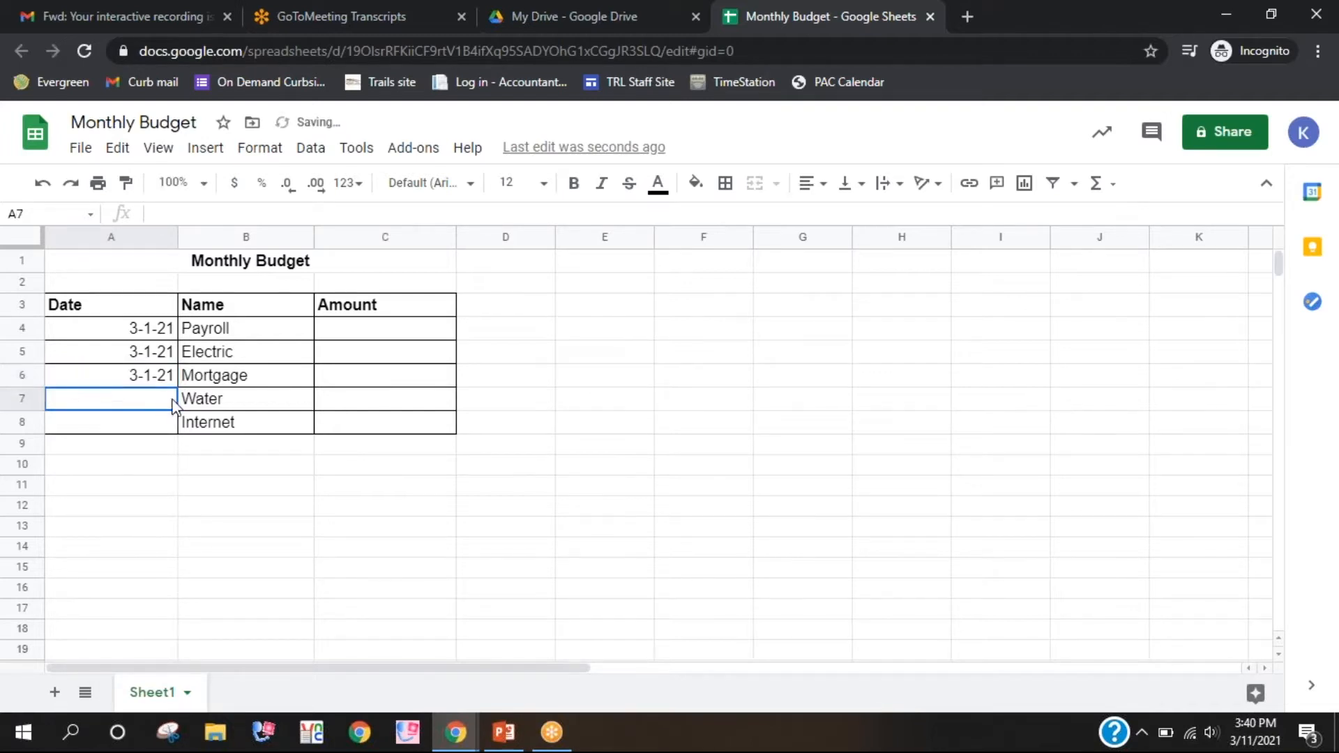
type("3-1")
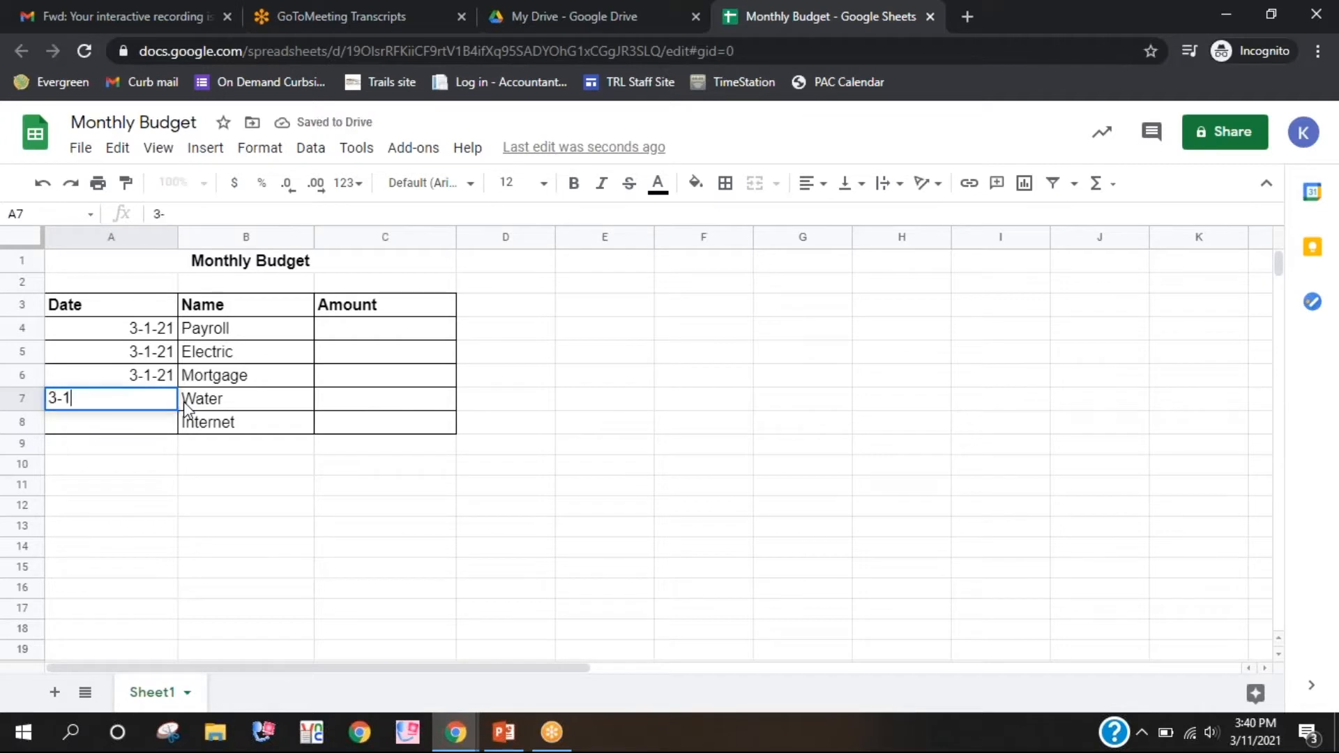
type("5-21")
left_click(108, 428)
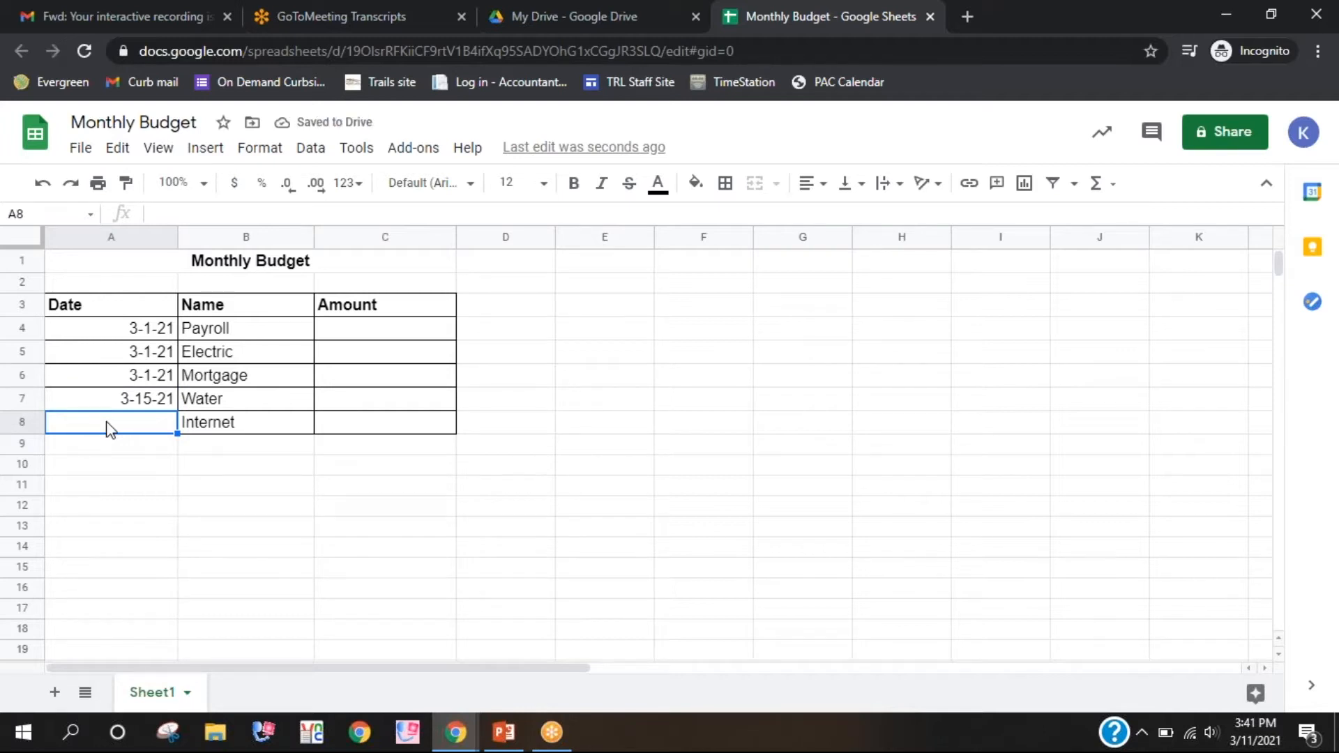
type("3-19")
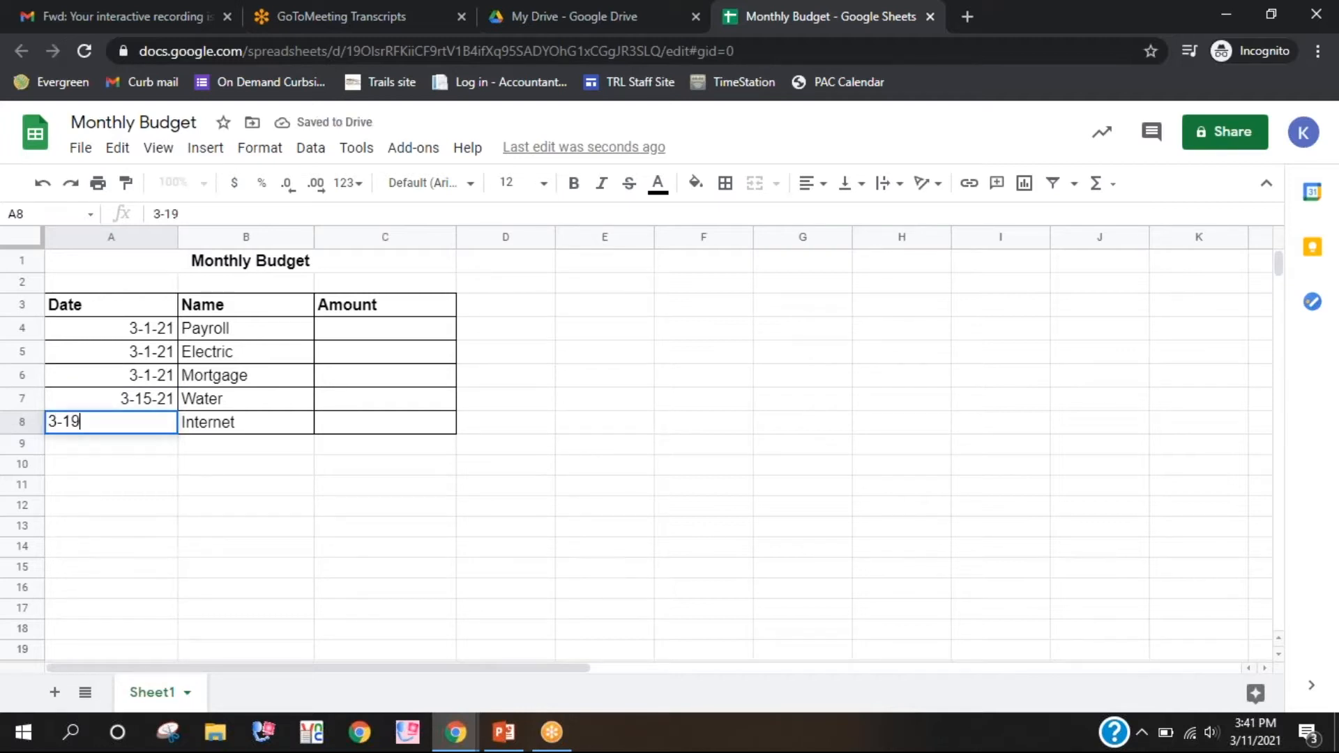
type("-21")
left_click(158, 466)
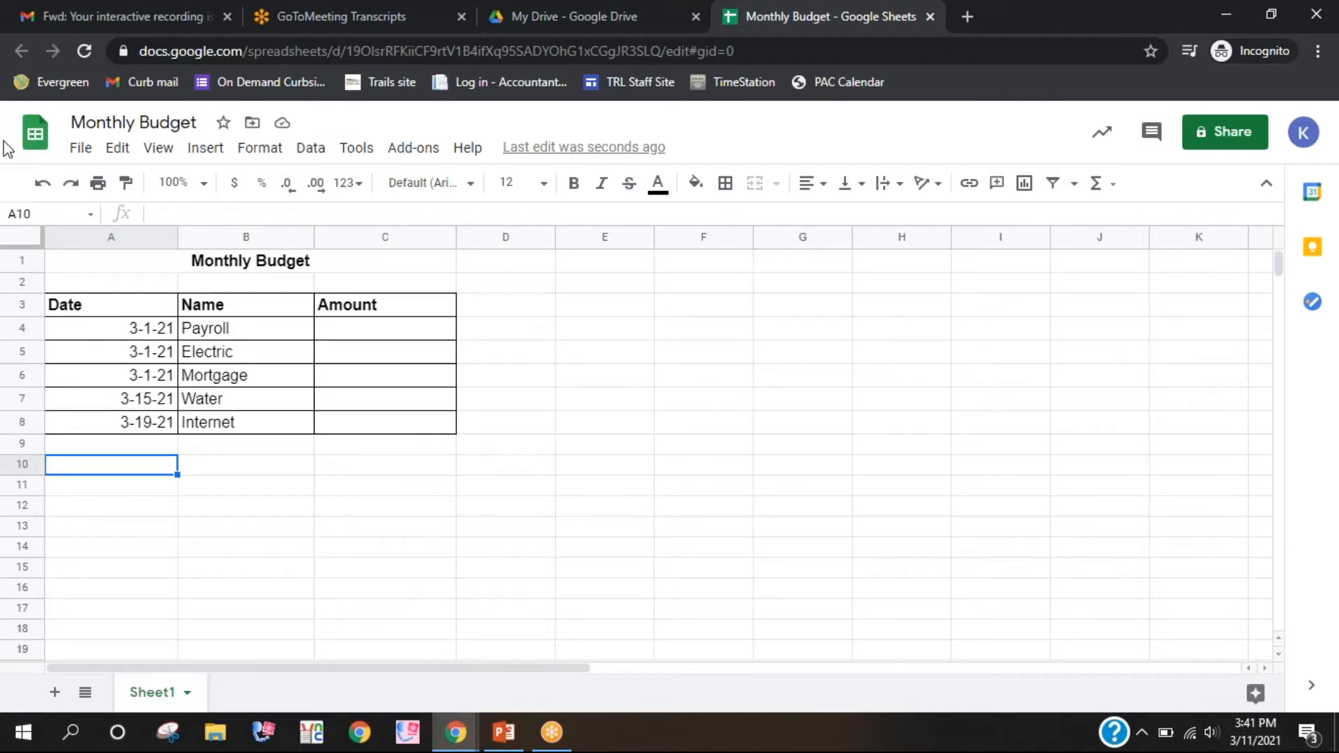
Insert a blank row directly above the Internet row in the budget table.
left_click(74, 427)
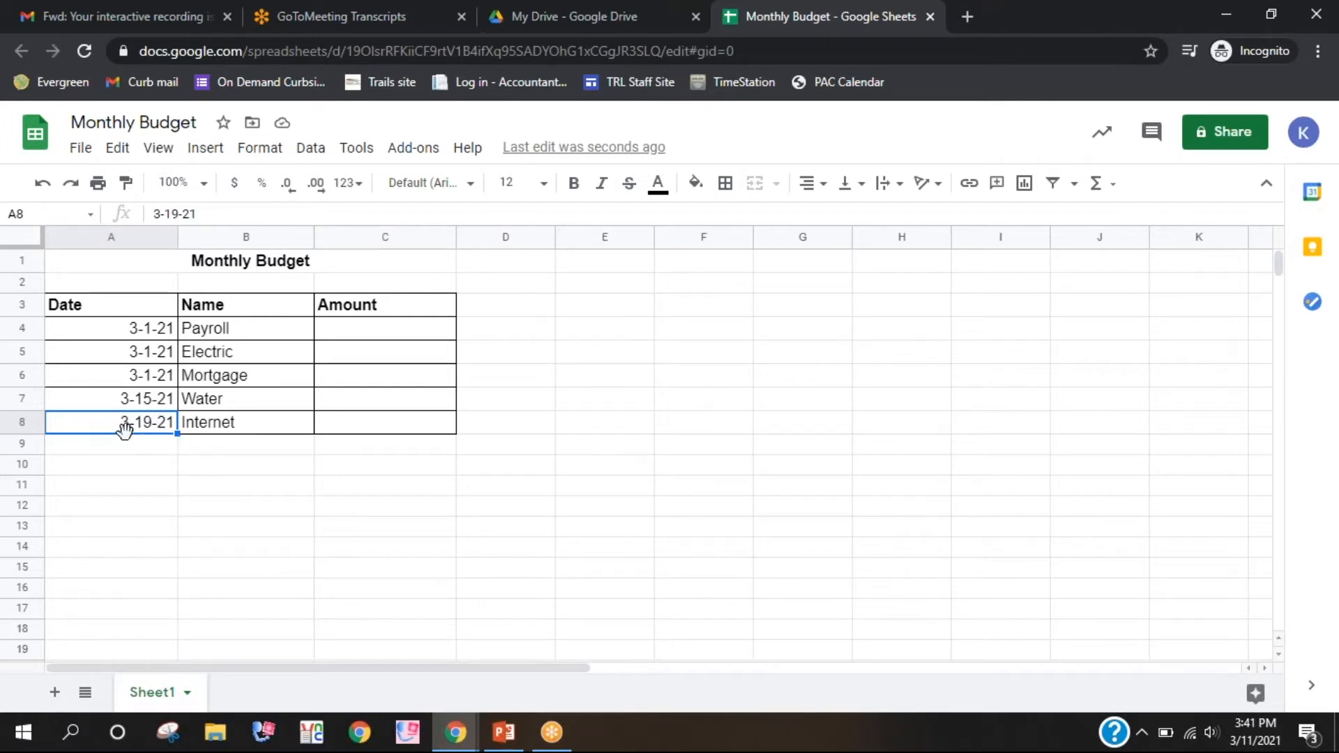
left_click(205, 150)
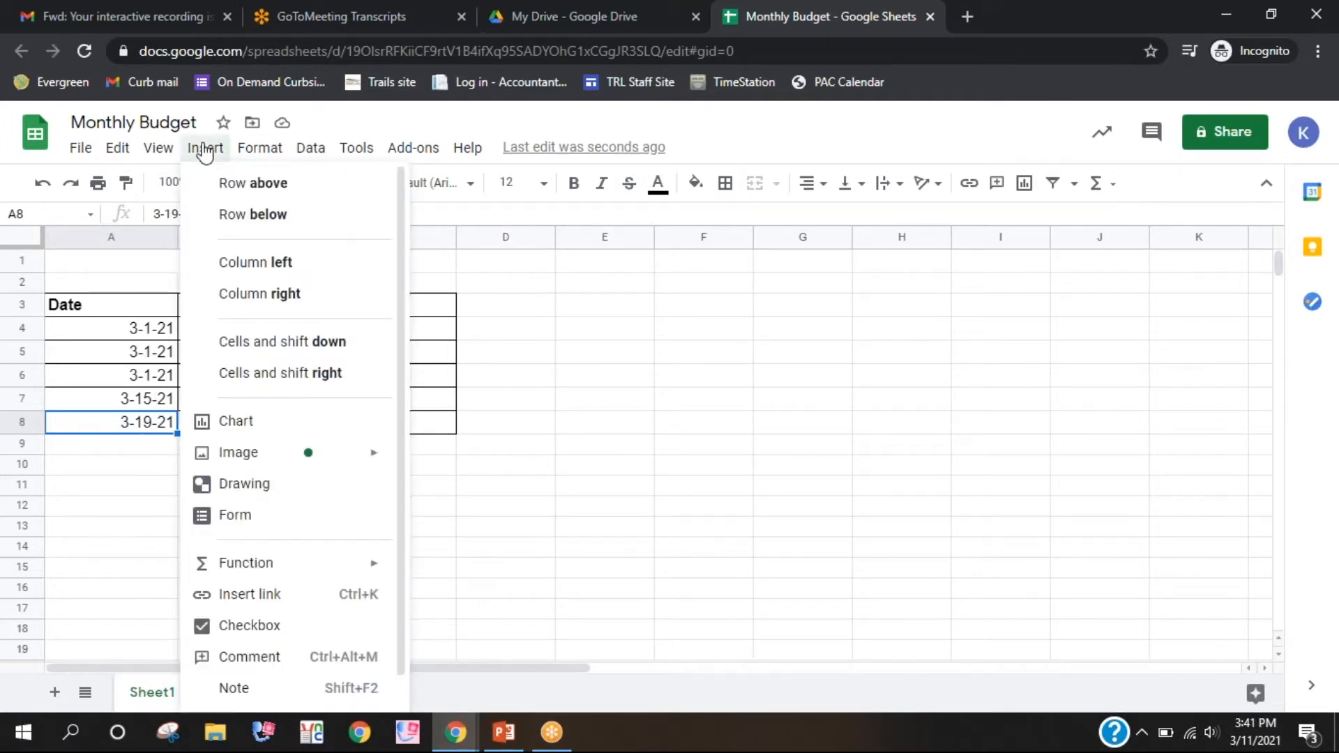
left_click(228, 198)
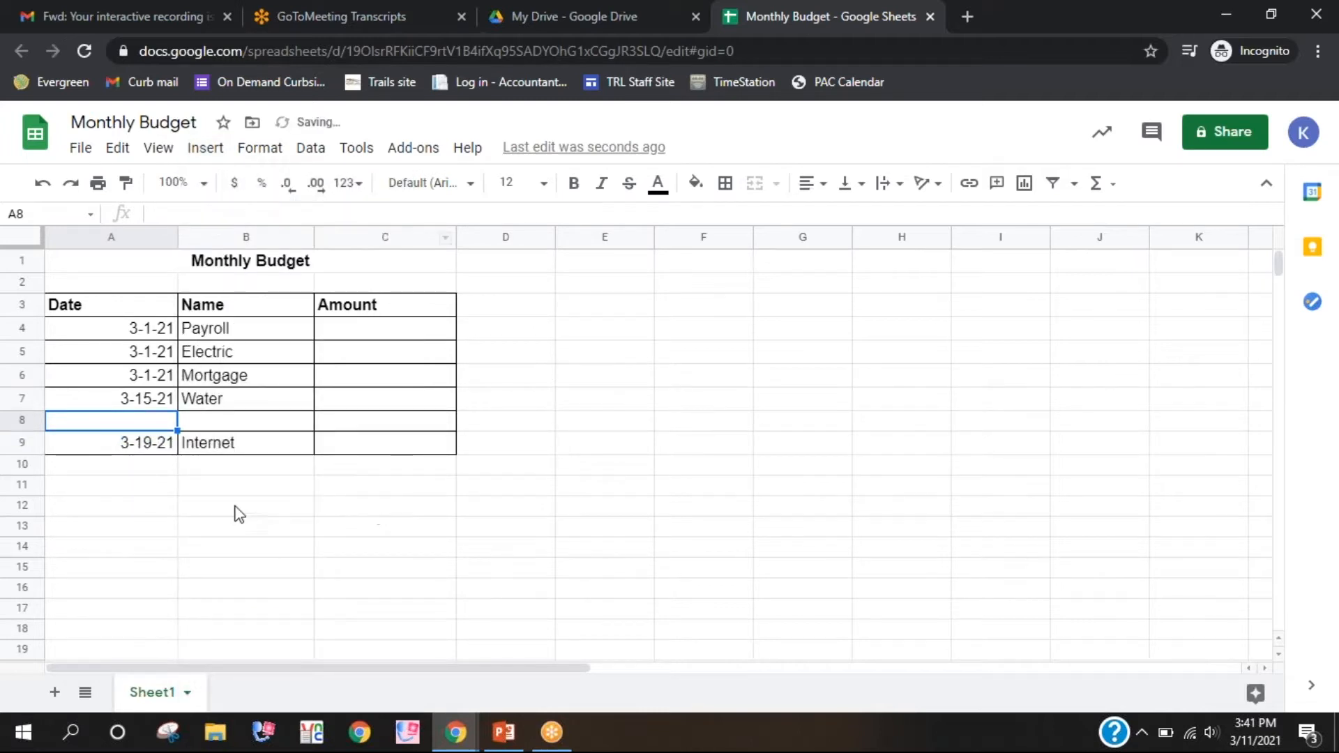
left_click(209, 529)
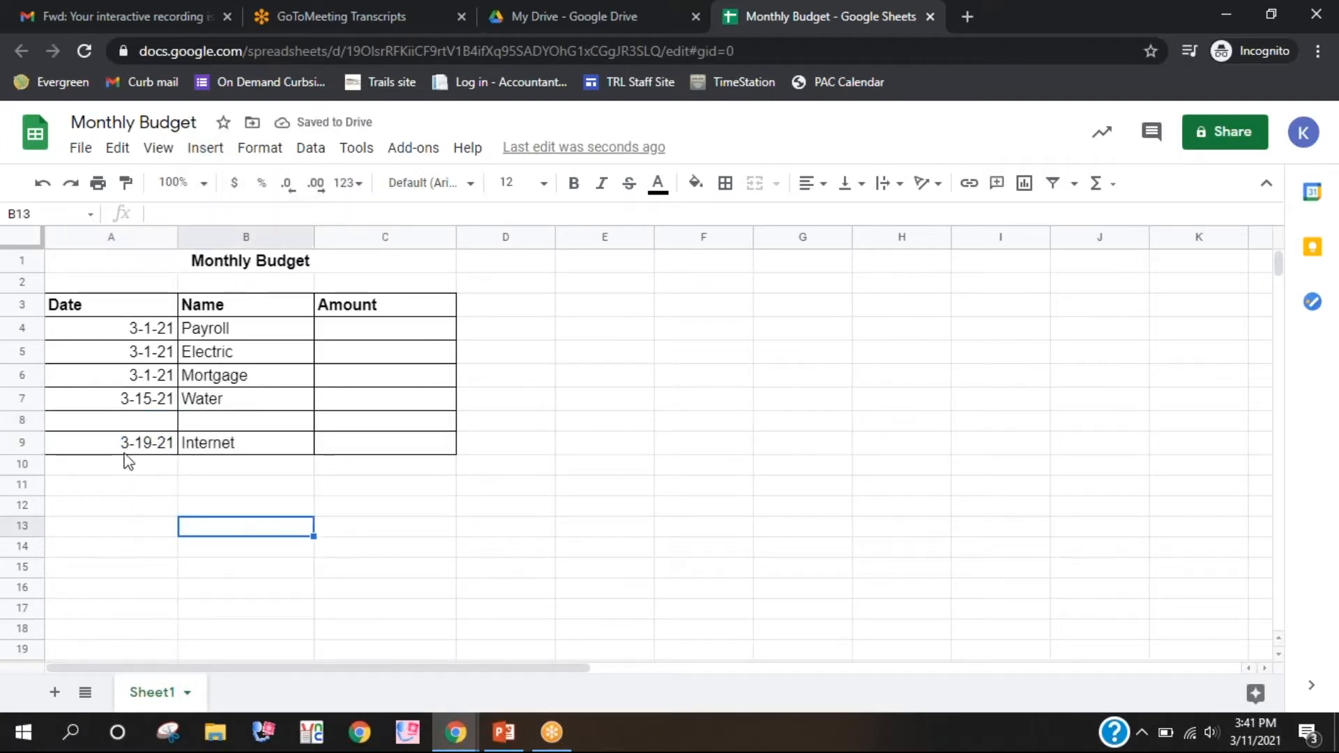
Fill the blank row between Water and Internet with the date 3-15-21 and the name Mortgage.
left_click(143, 427)
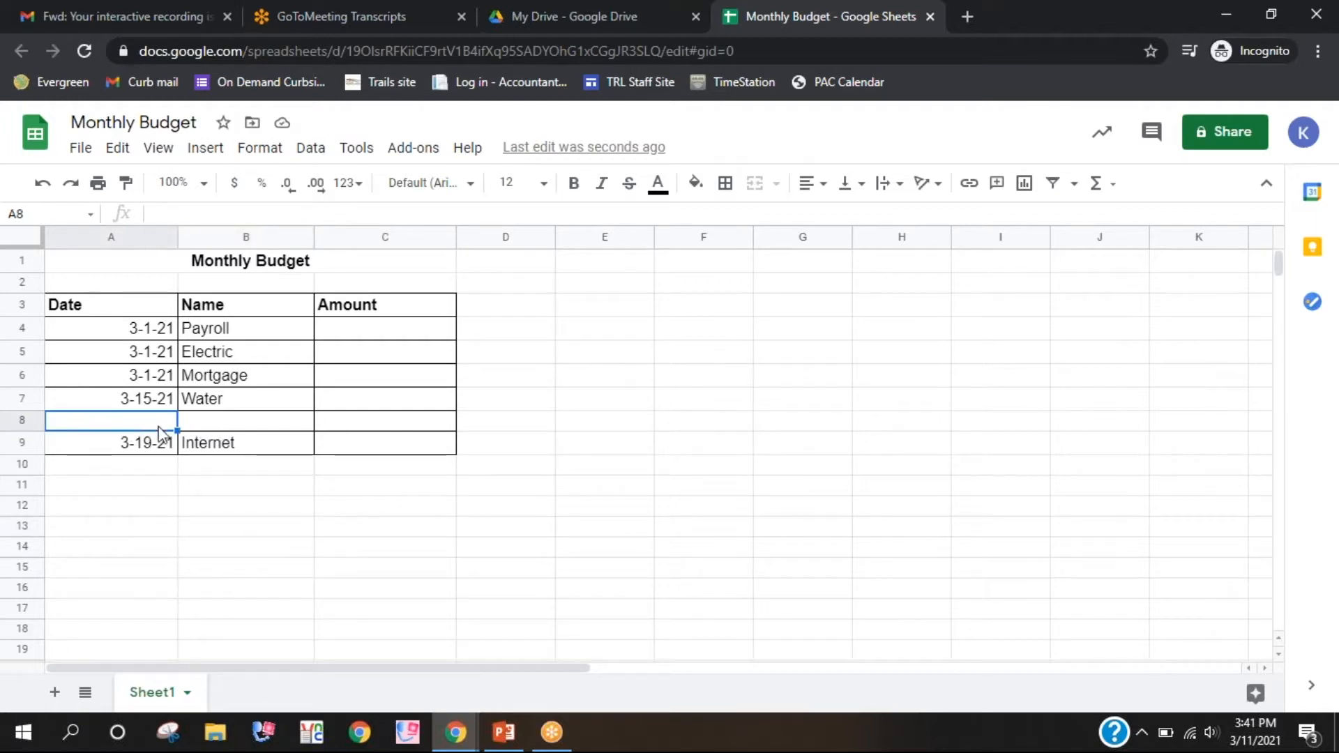
type("3-")
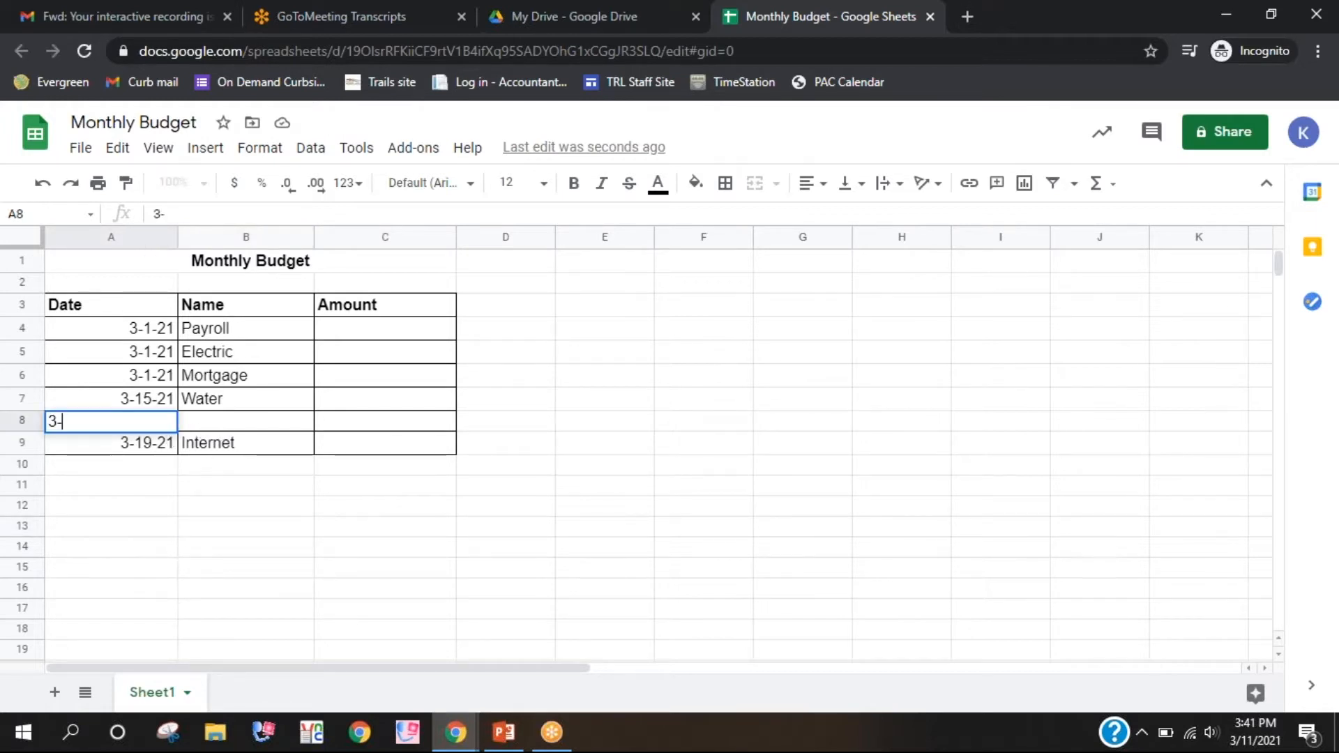
type("15-21")
key("Tab")
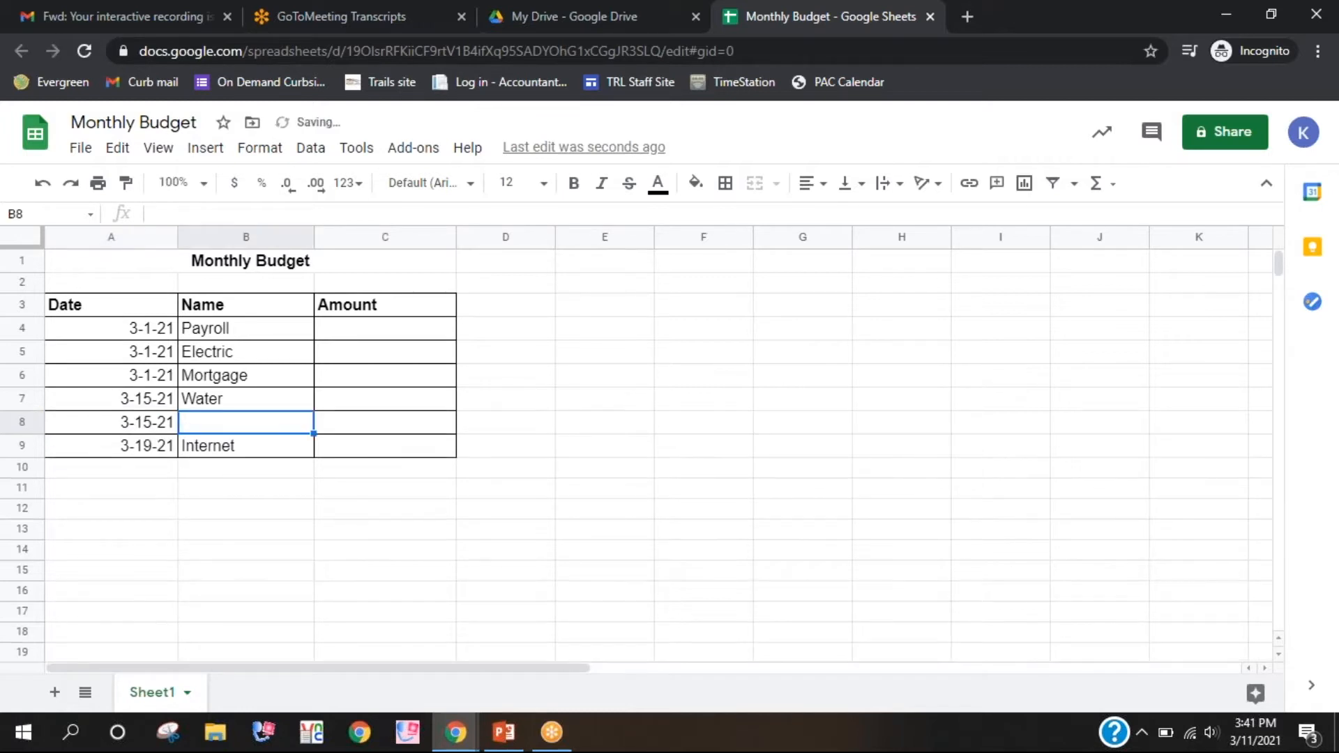
type("Mor")
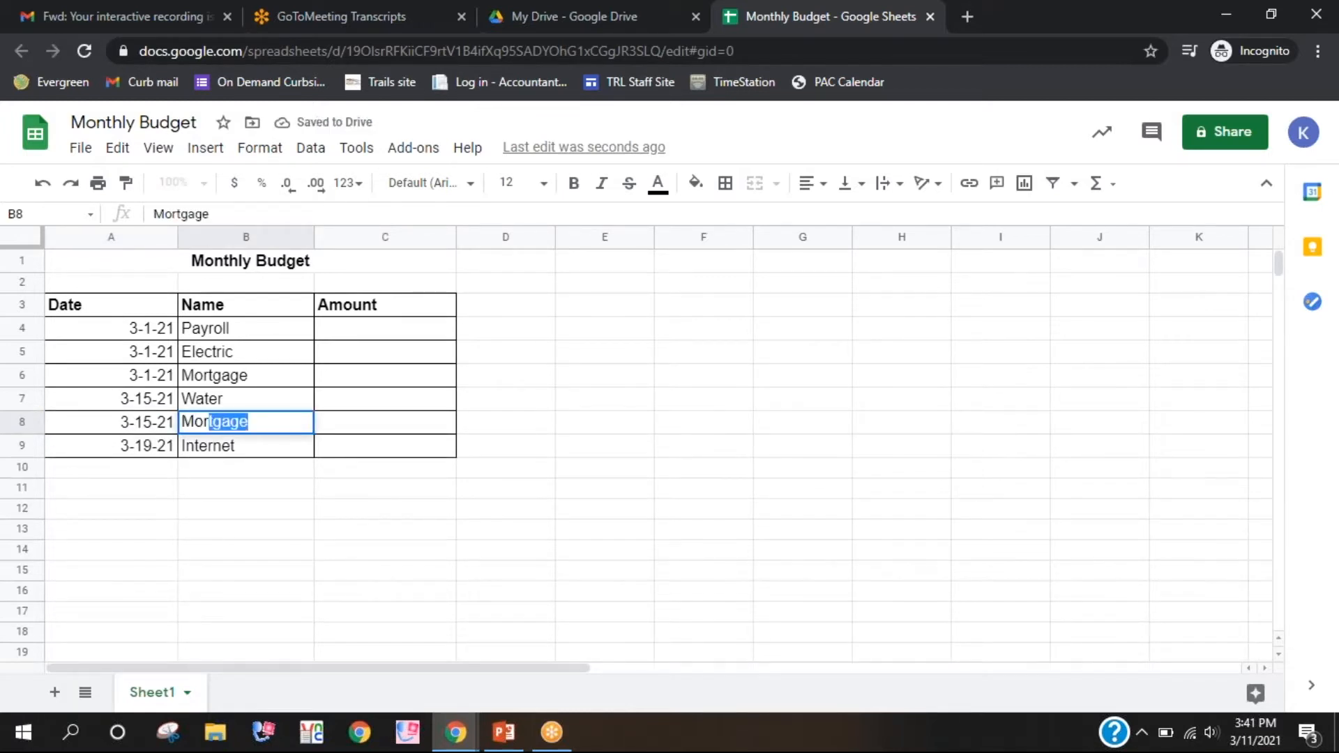
type("t")
key("Tab")
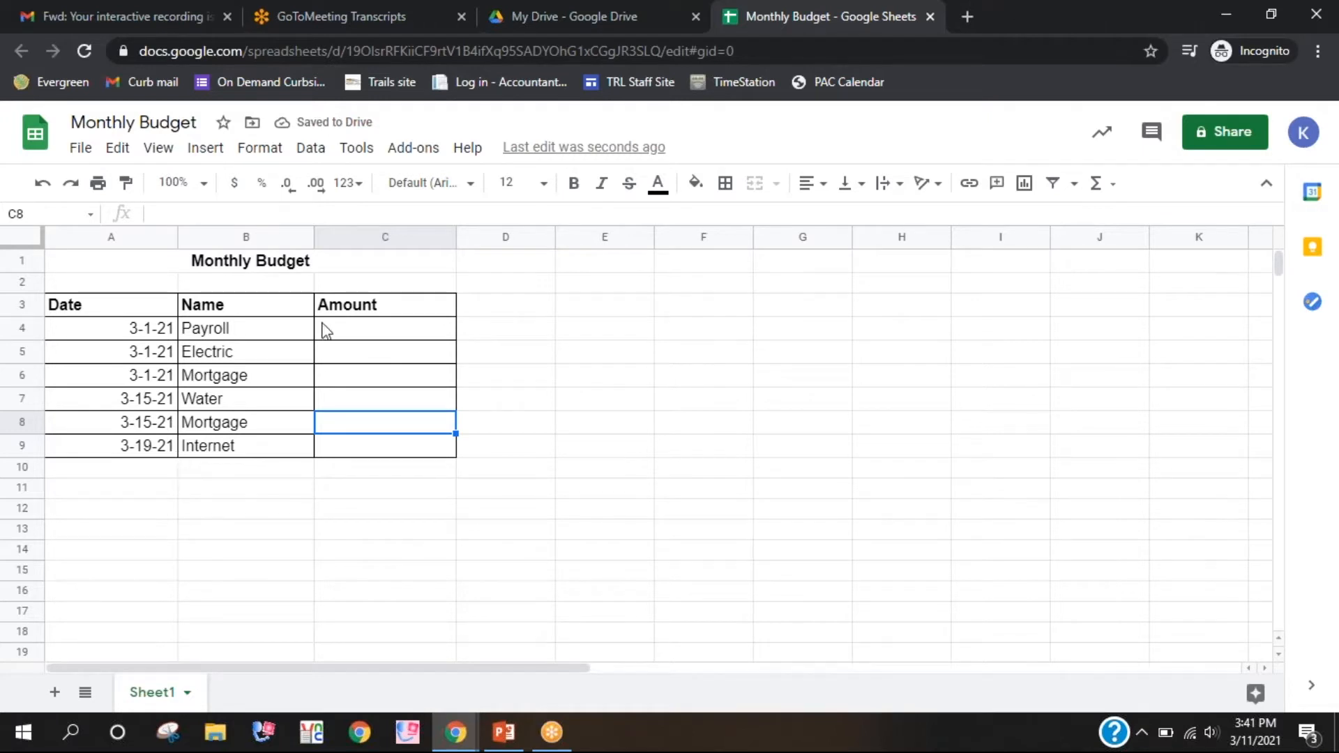
Enter the amounts 800.00 for Payroll and -150 for Electric.
left_click(363, 328)
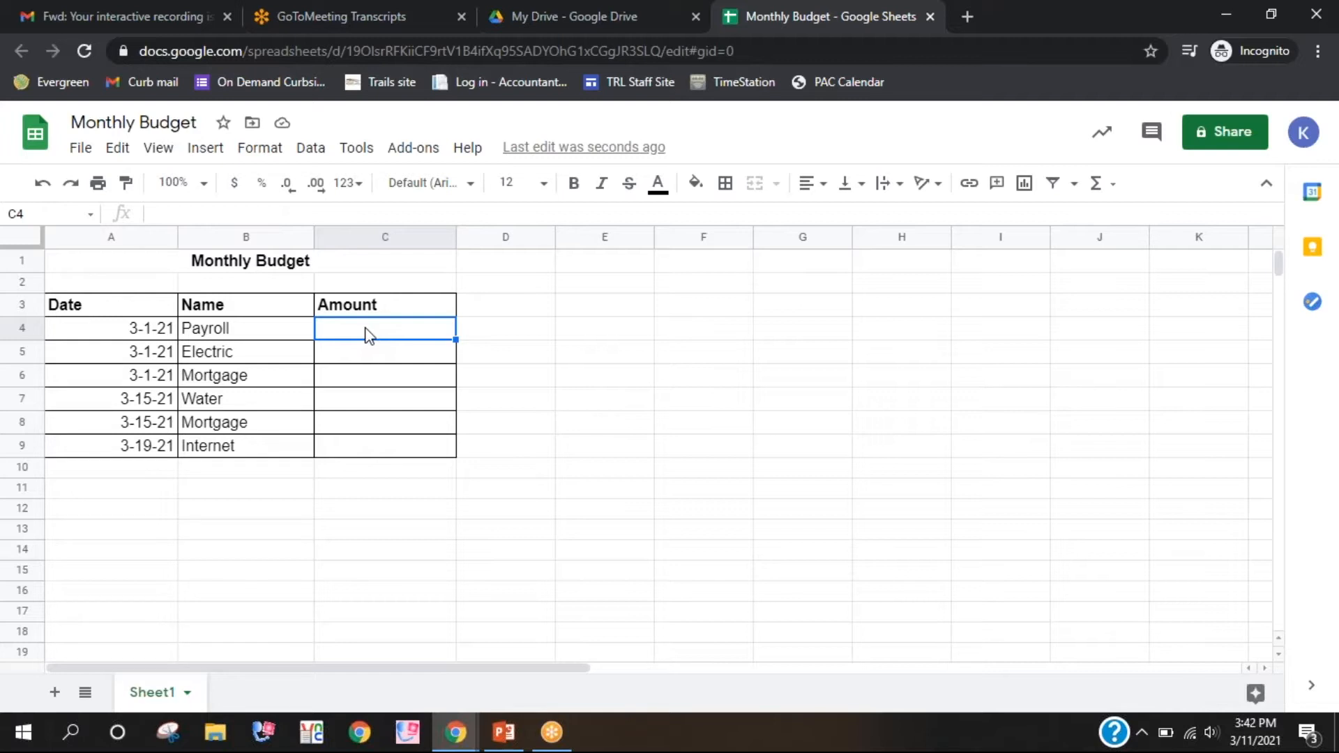
type("800.00")
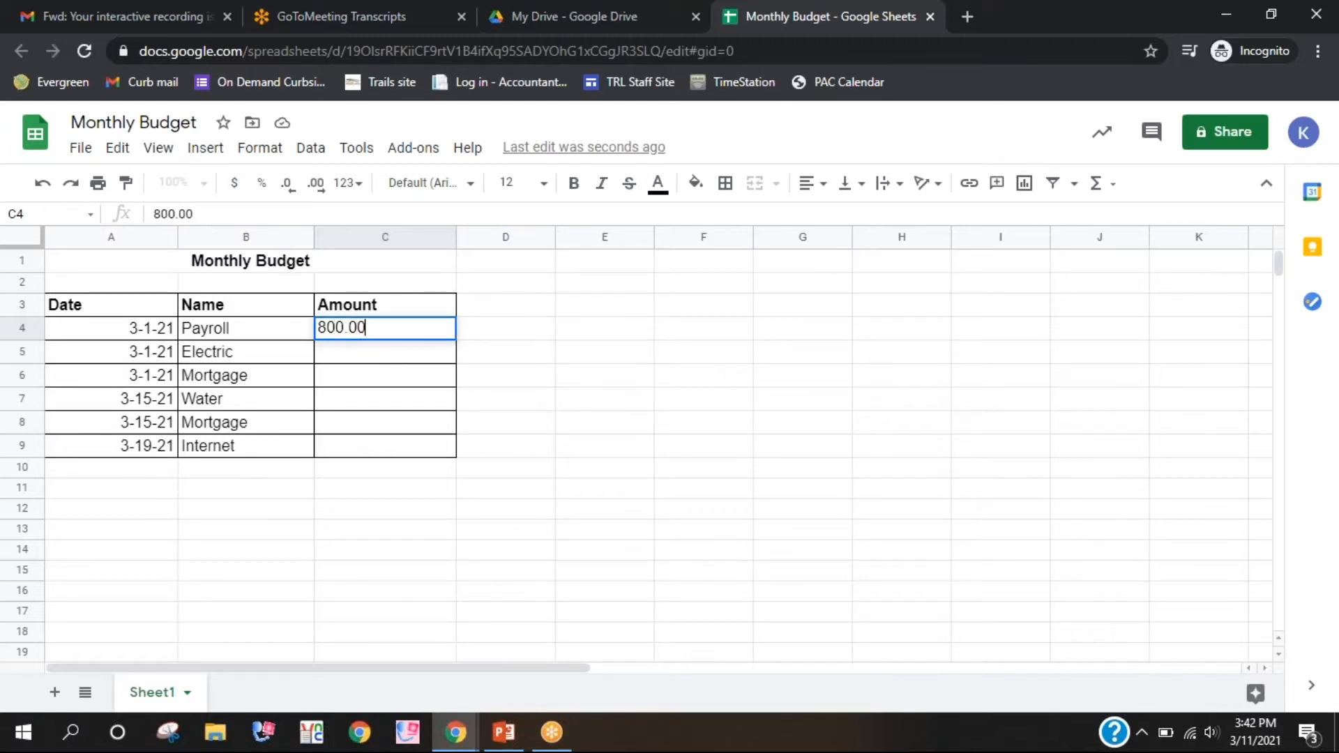
left_click(373, 356)
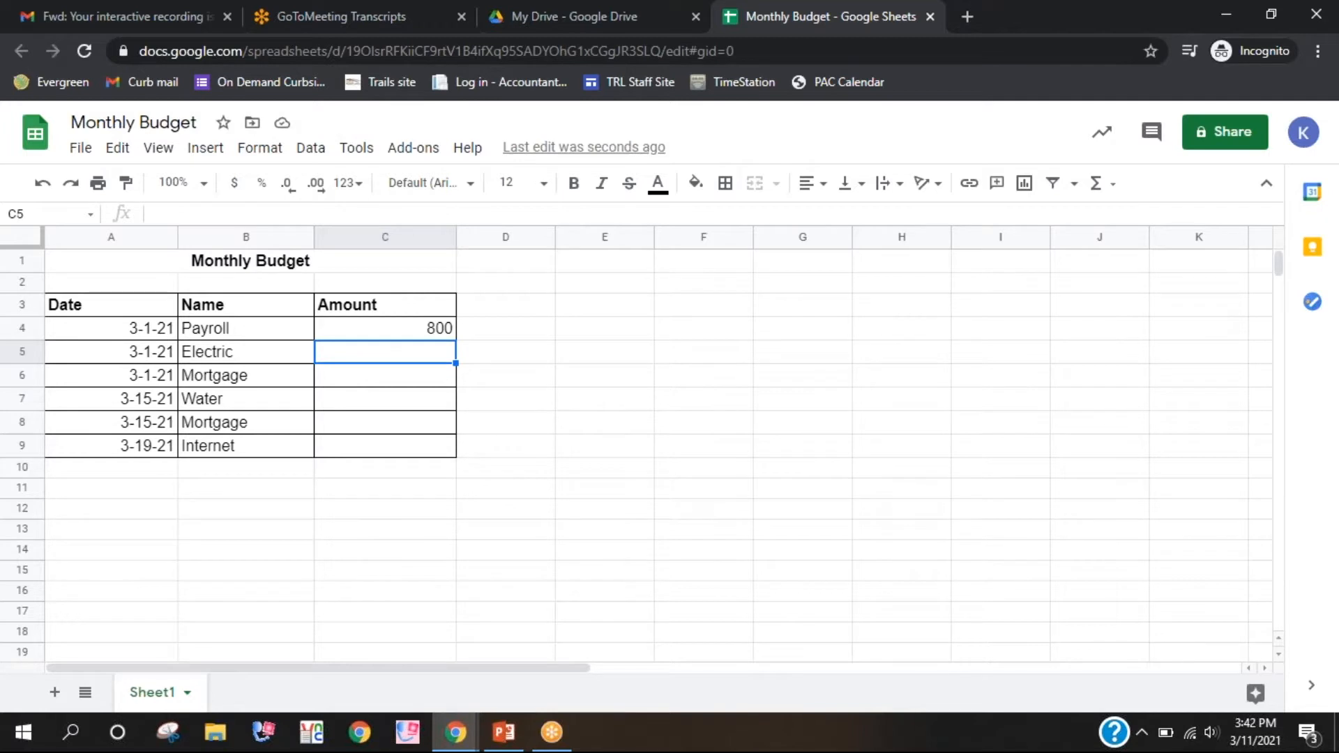
type("-150")
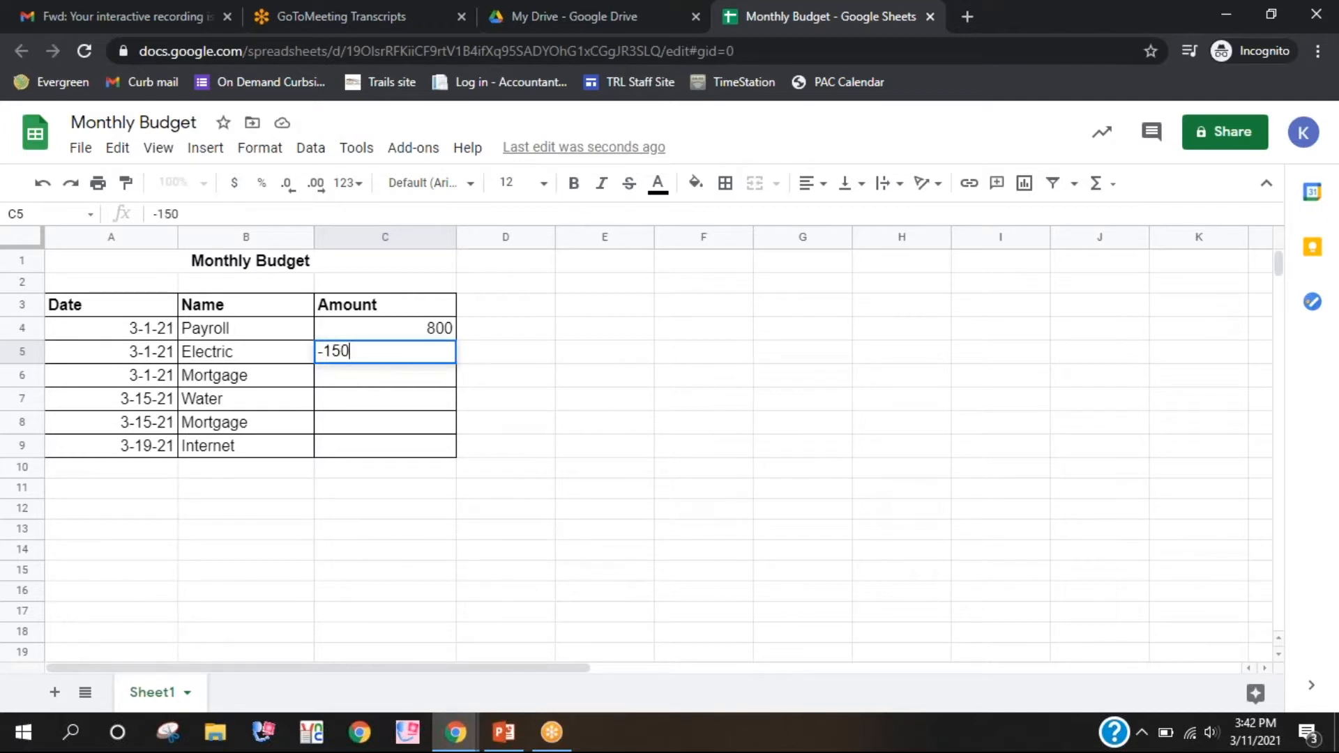
key("Return")
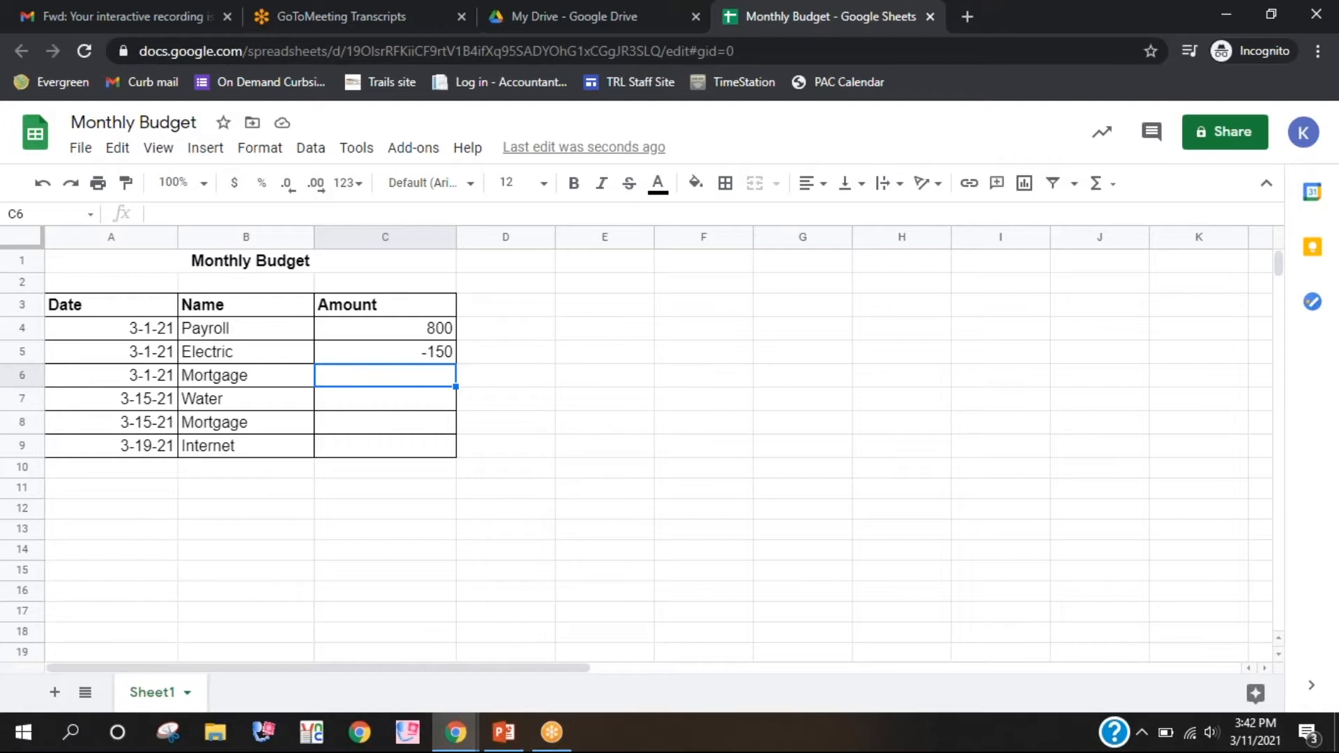
Enter 268.00 as the 3-1-21 Mortgage amount and correct it to the negative value -268.
type("268.00")
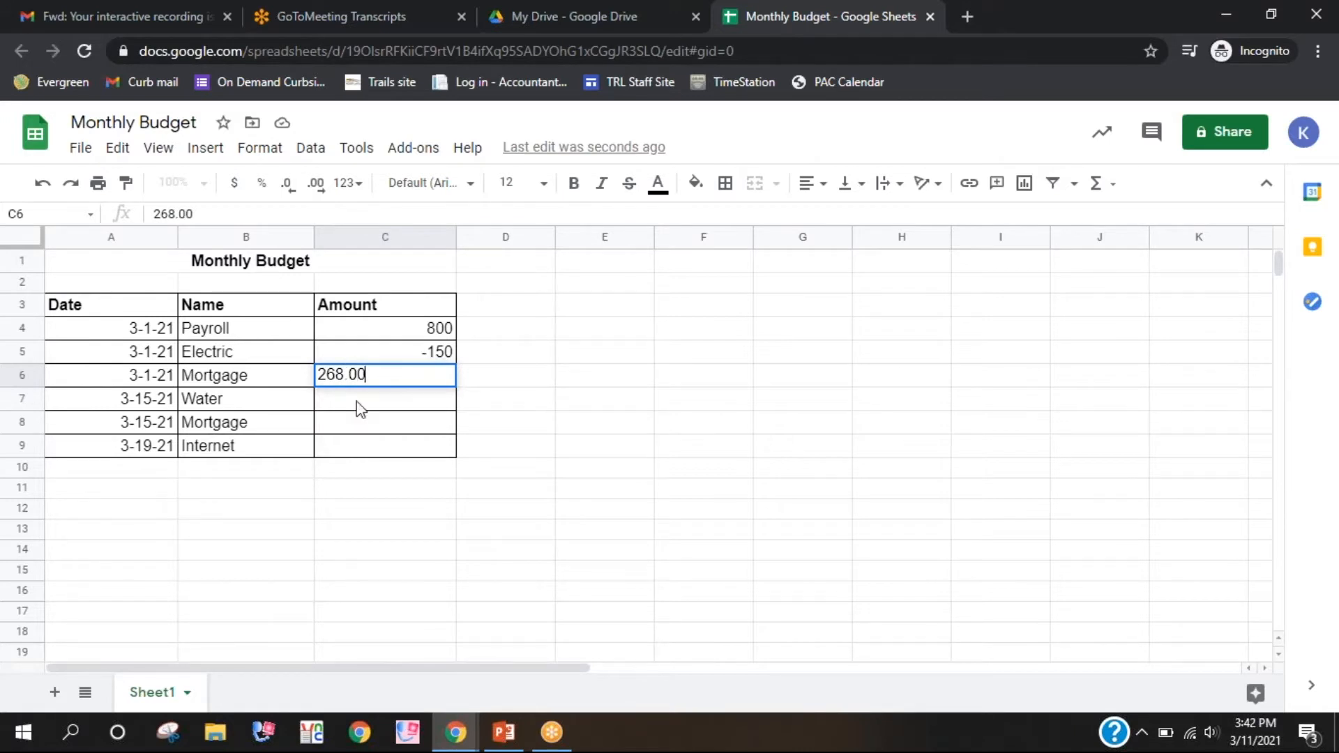
left_click(376, 423)
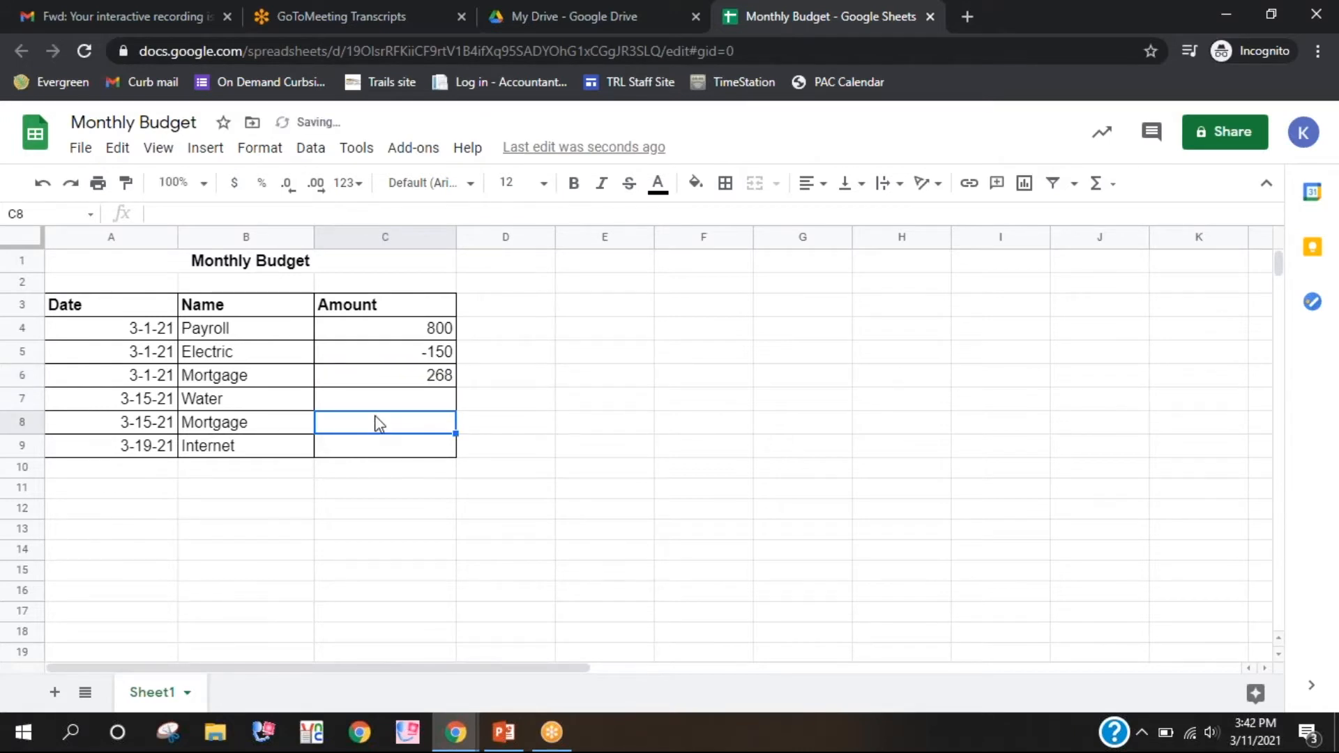
left_click(377, 381)
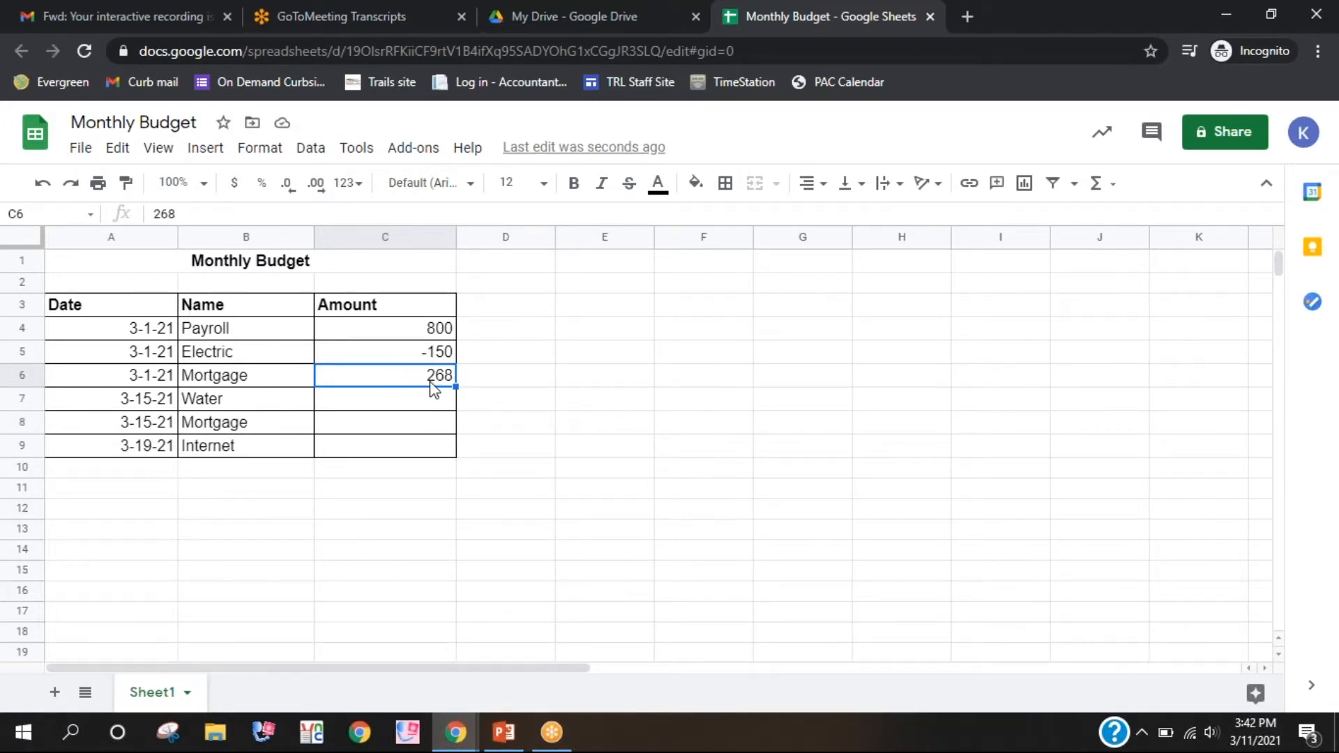
left_click(156, 213)
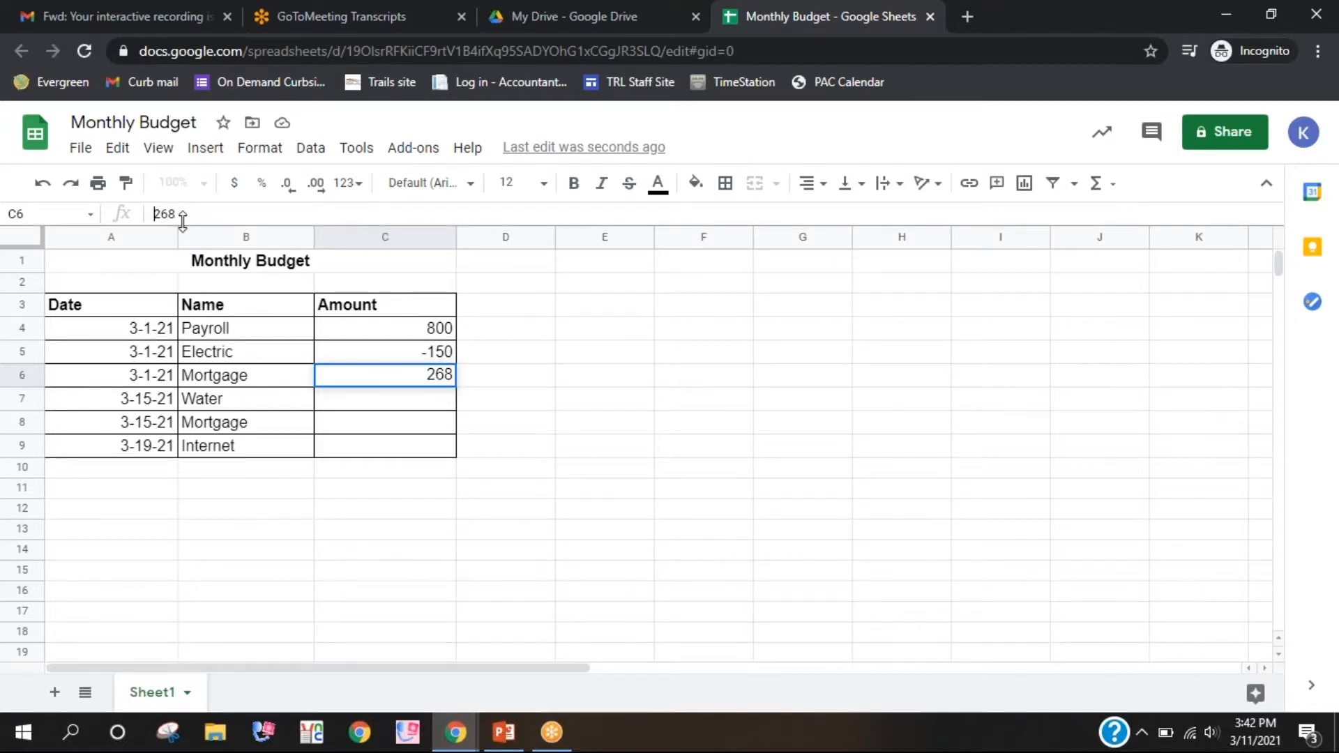
type("-")
key("Return")
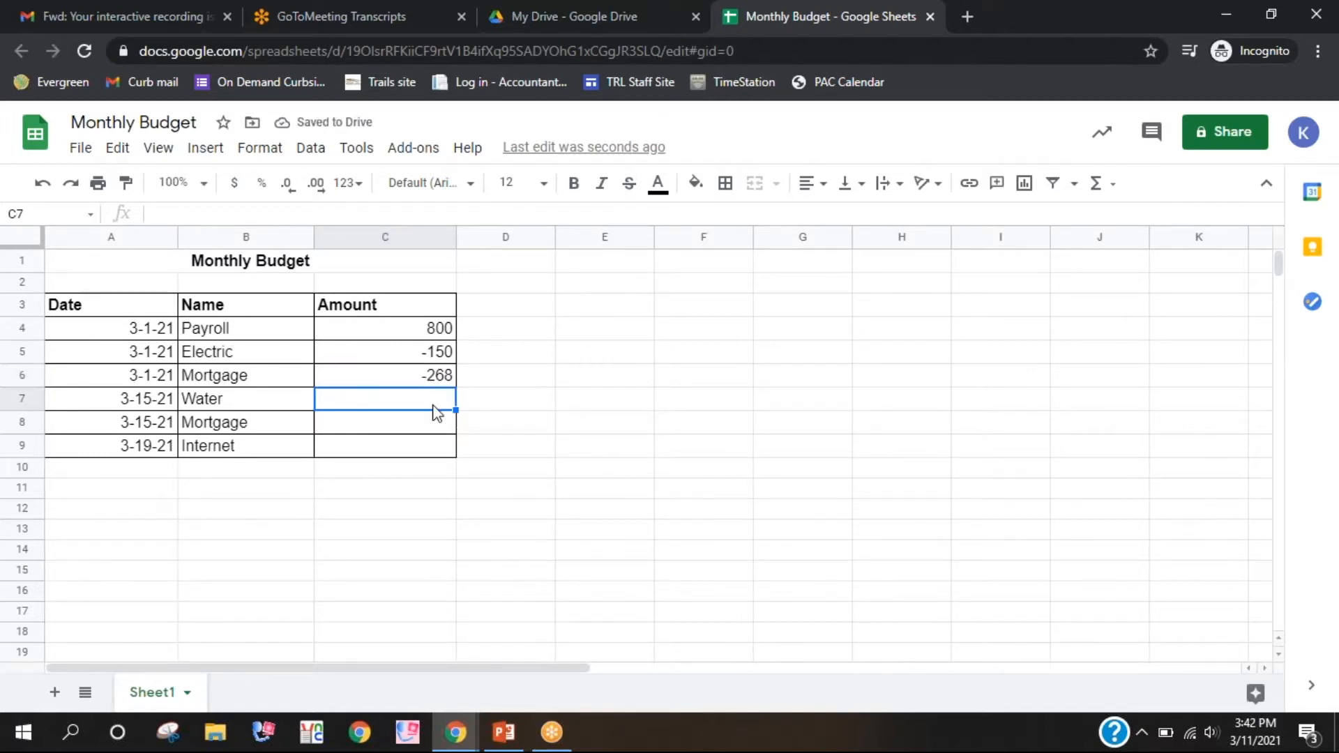
Enter the amounts -45 for Water and -268 for the 3-15-21 Mortgage row.
type("-45")
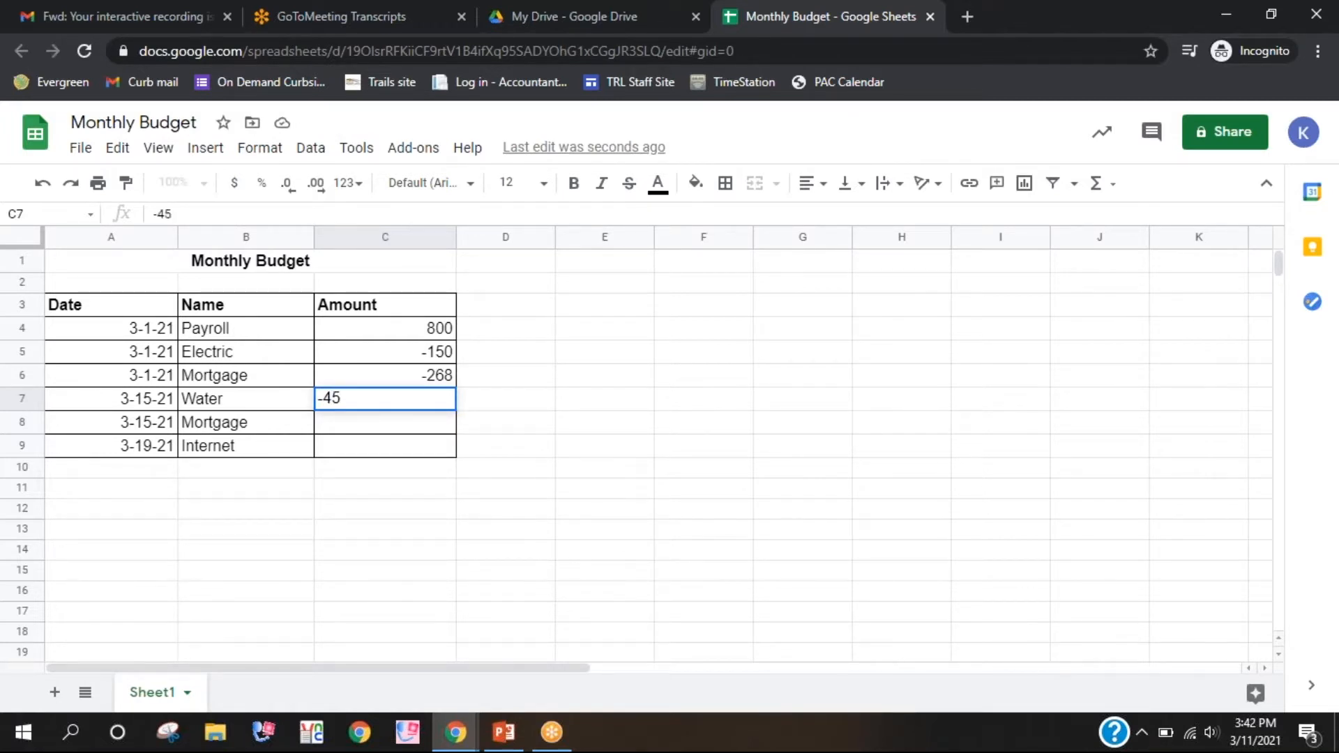
left_click(436, 424)
type("-268")
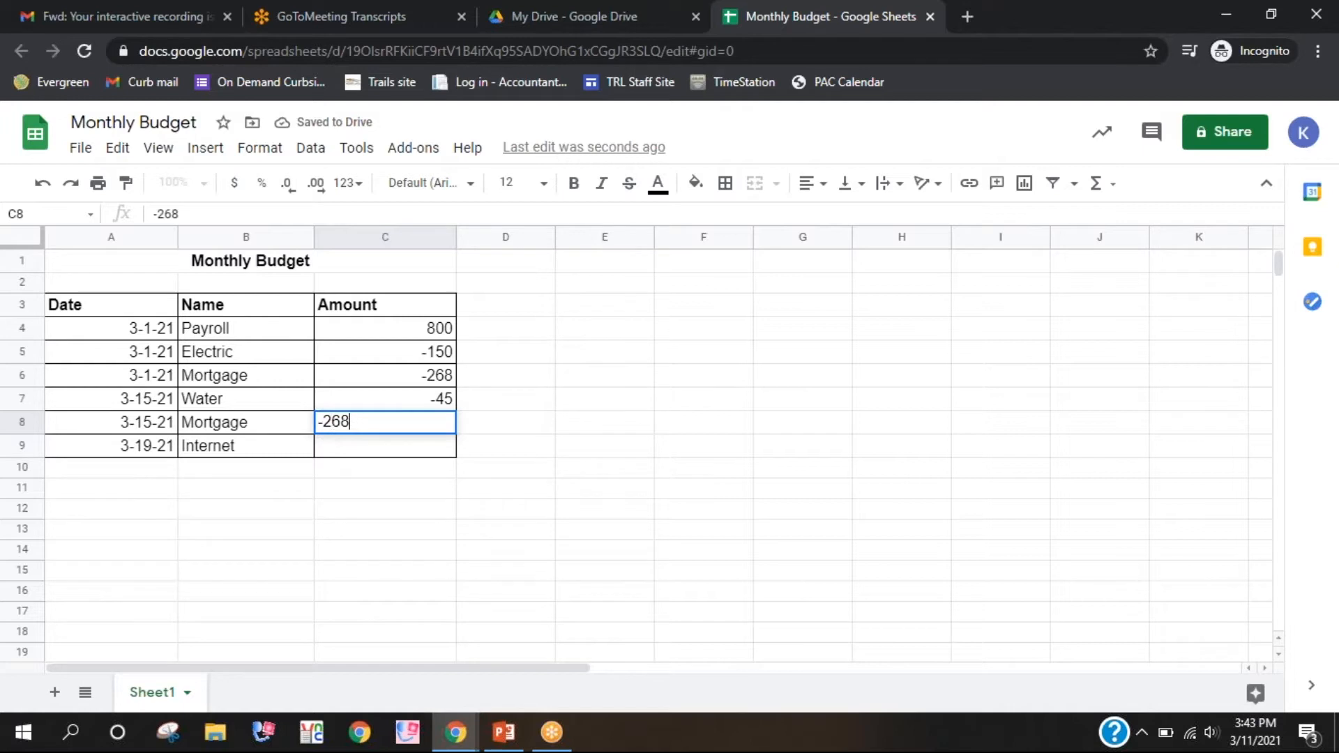
Enter -140 as the amount for the 3-19-21 Internet row.
left_click(415, 449)
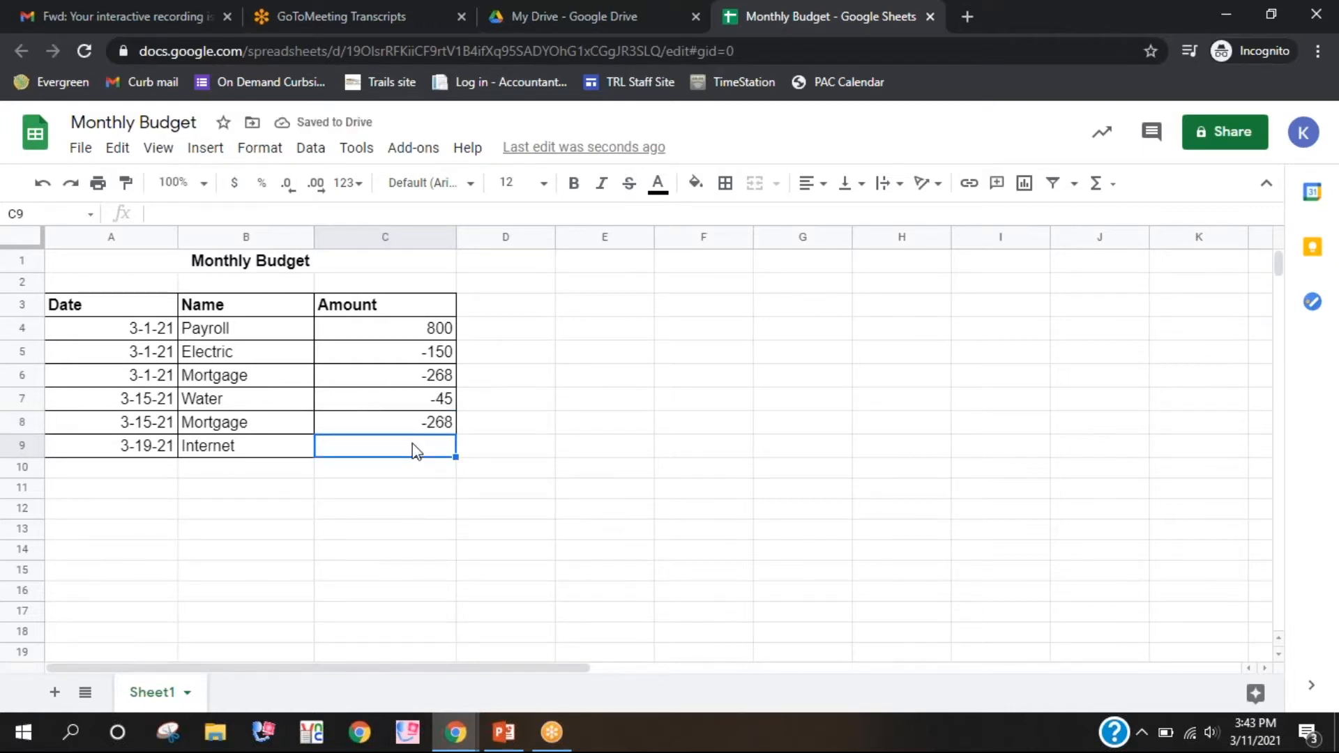
type("140---")
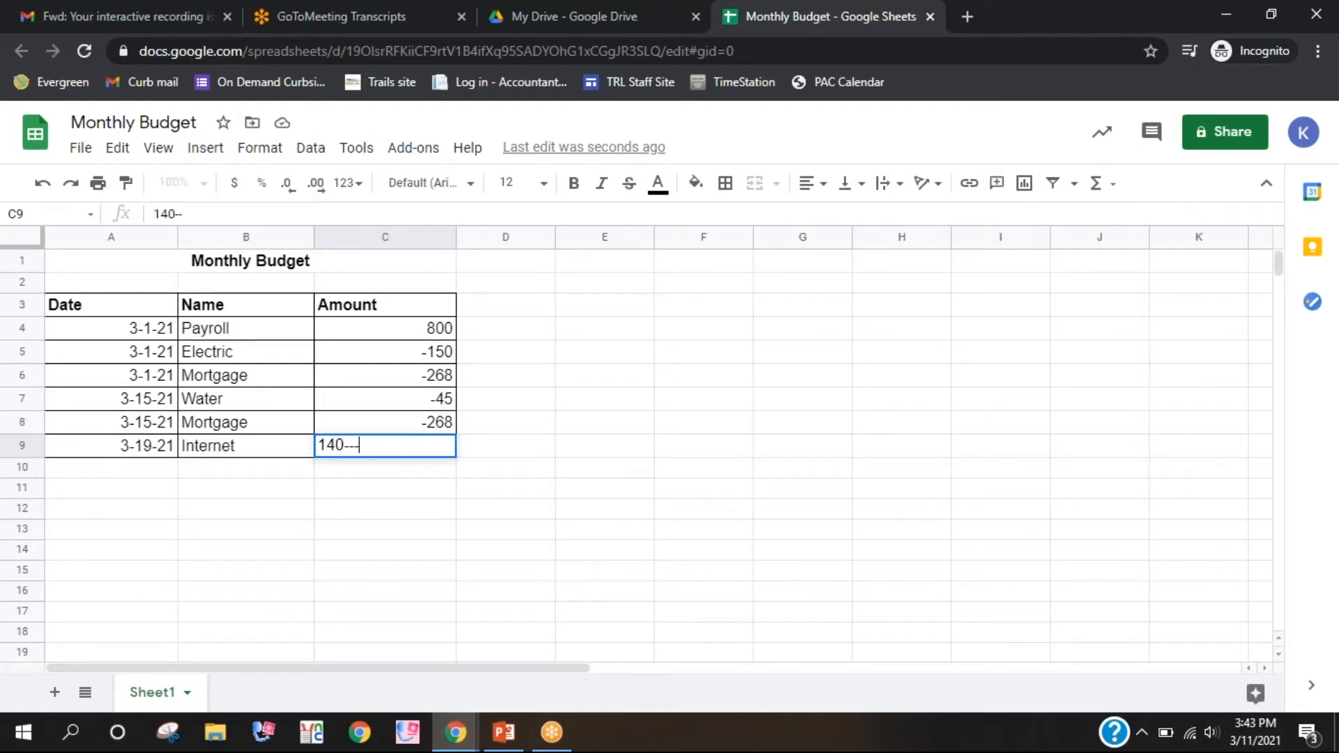
type("-")
key("BackSpace")
key("BackSpace")
key("BackSpace")
key("BackSpace")
key("BackSpace")
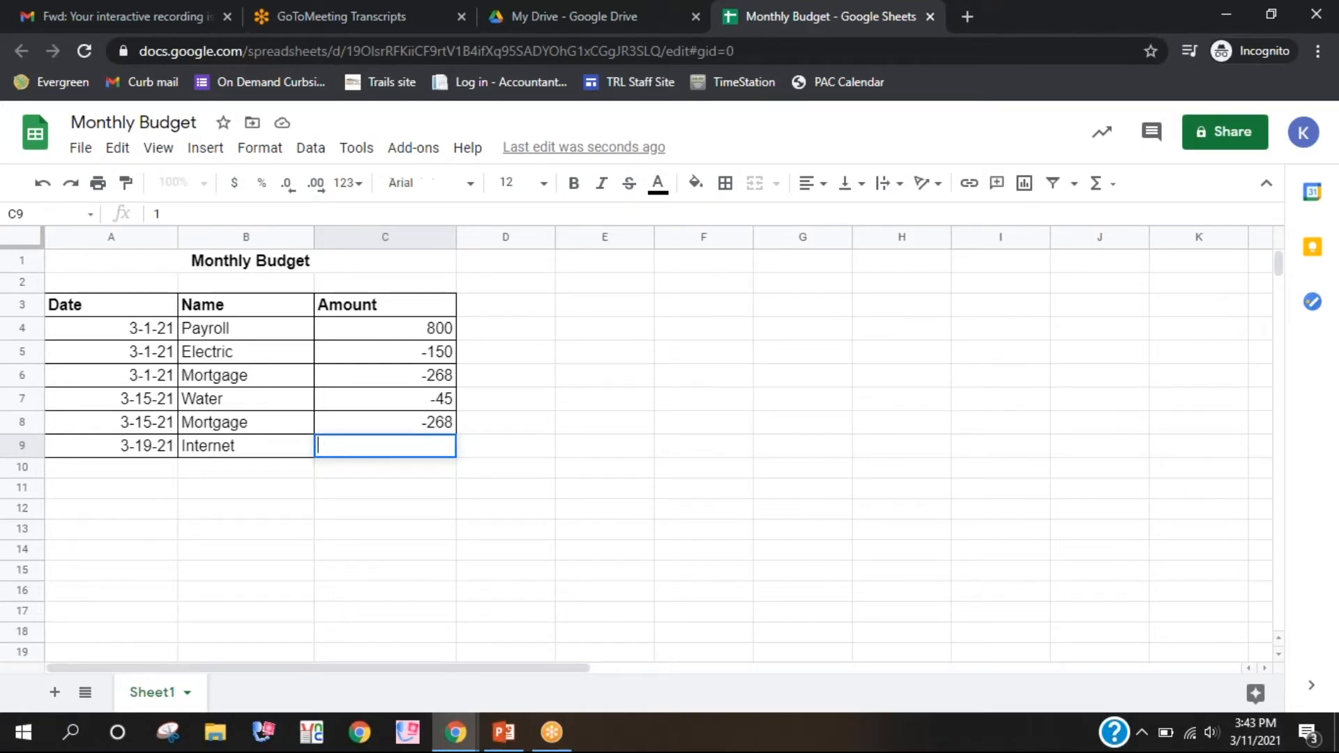
type("-140")
key("Return")
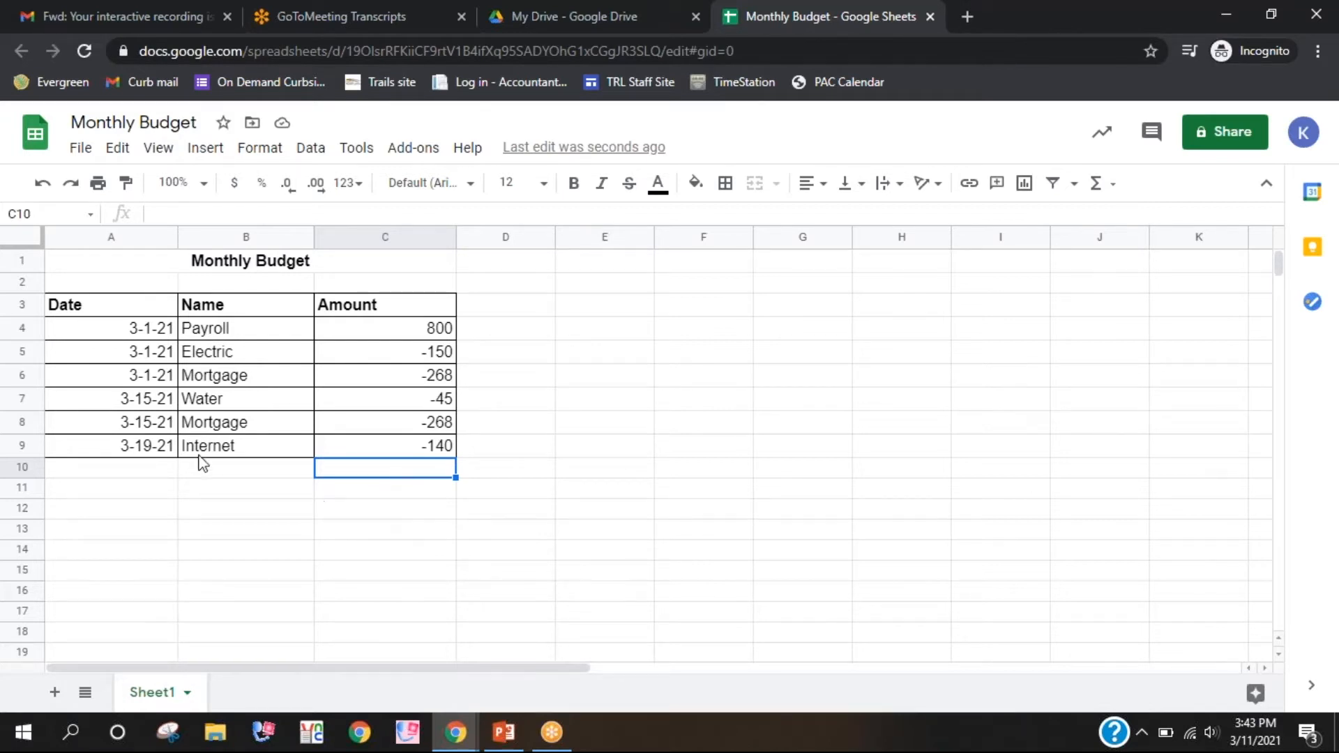
Insert a blank row above the 3-15-21 Water row.
left_click(106, 428)
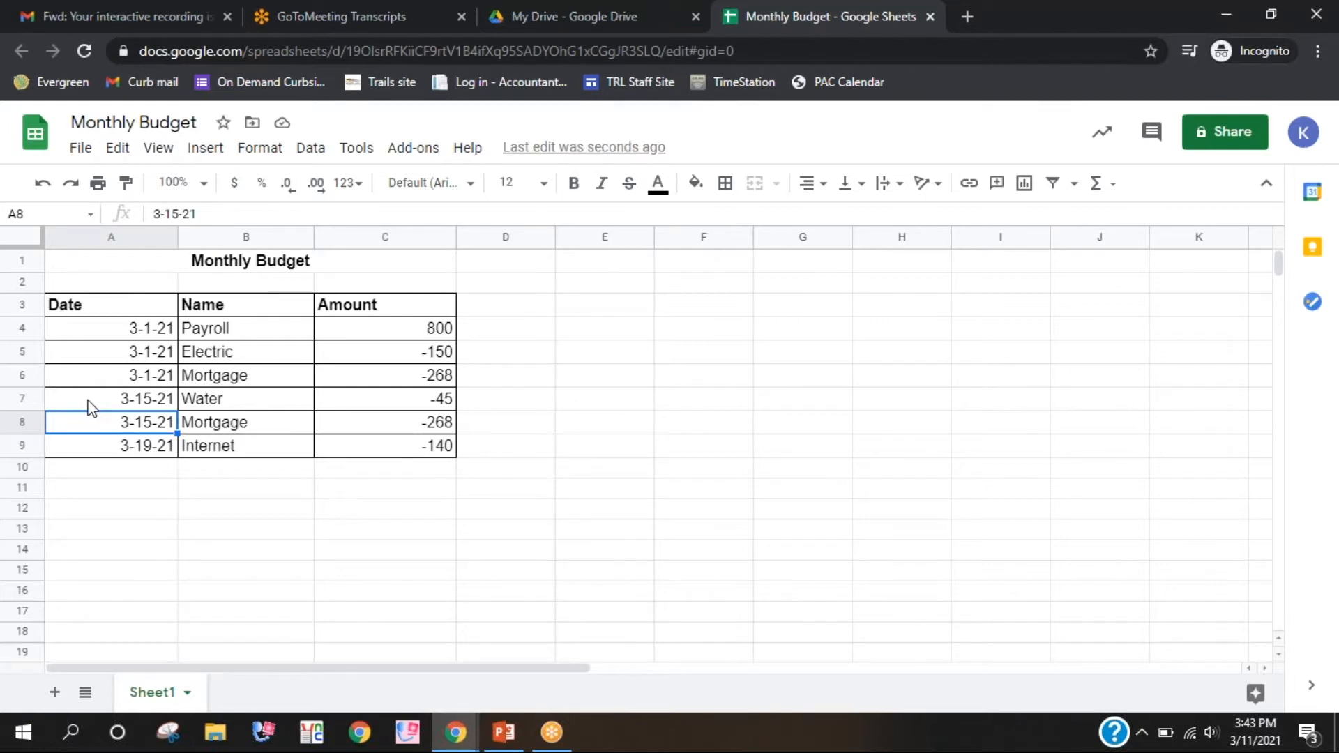
left_click(91, 408)
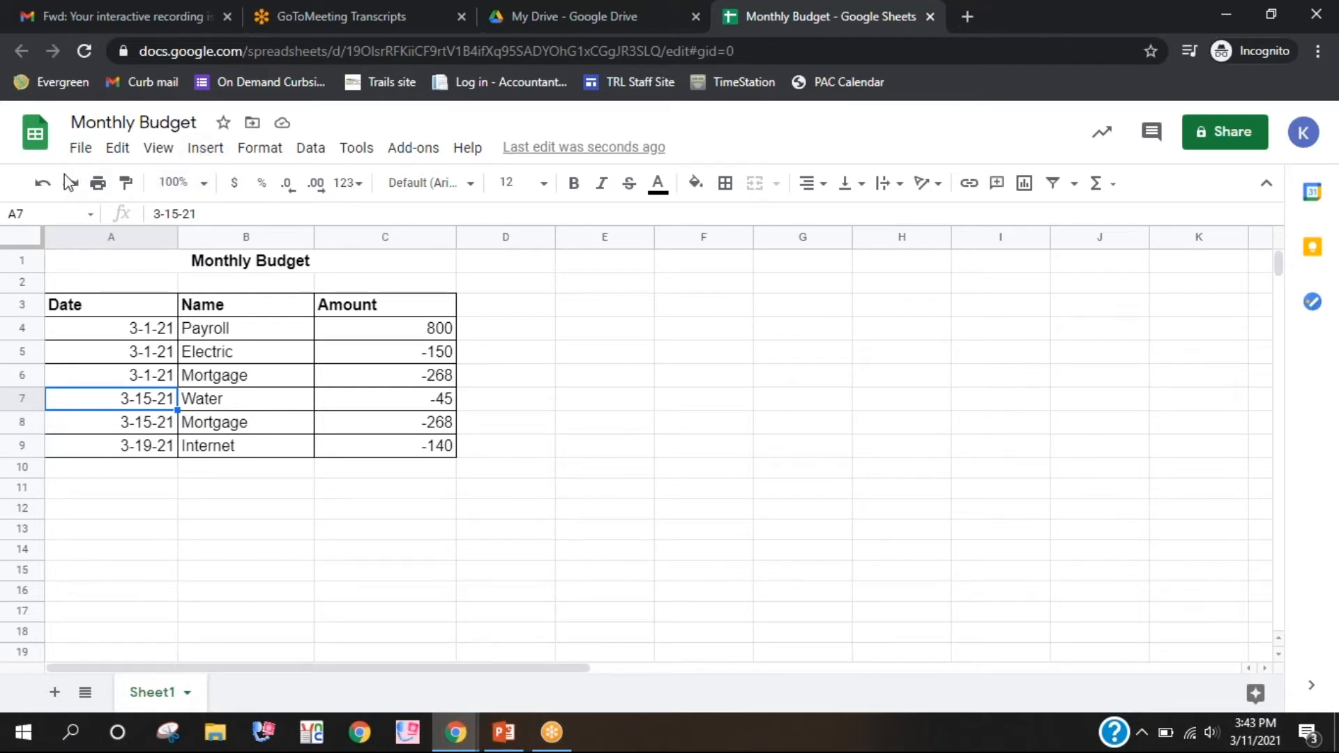
left_click(210, 151)
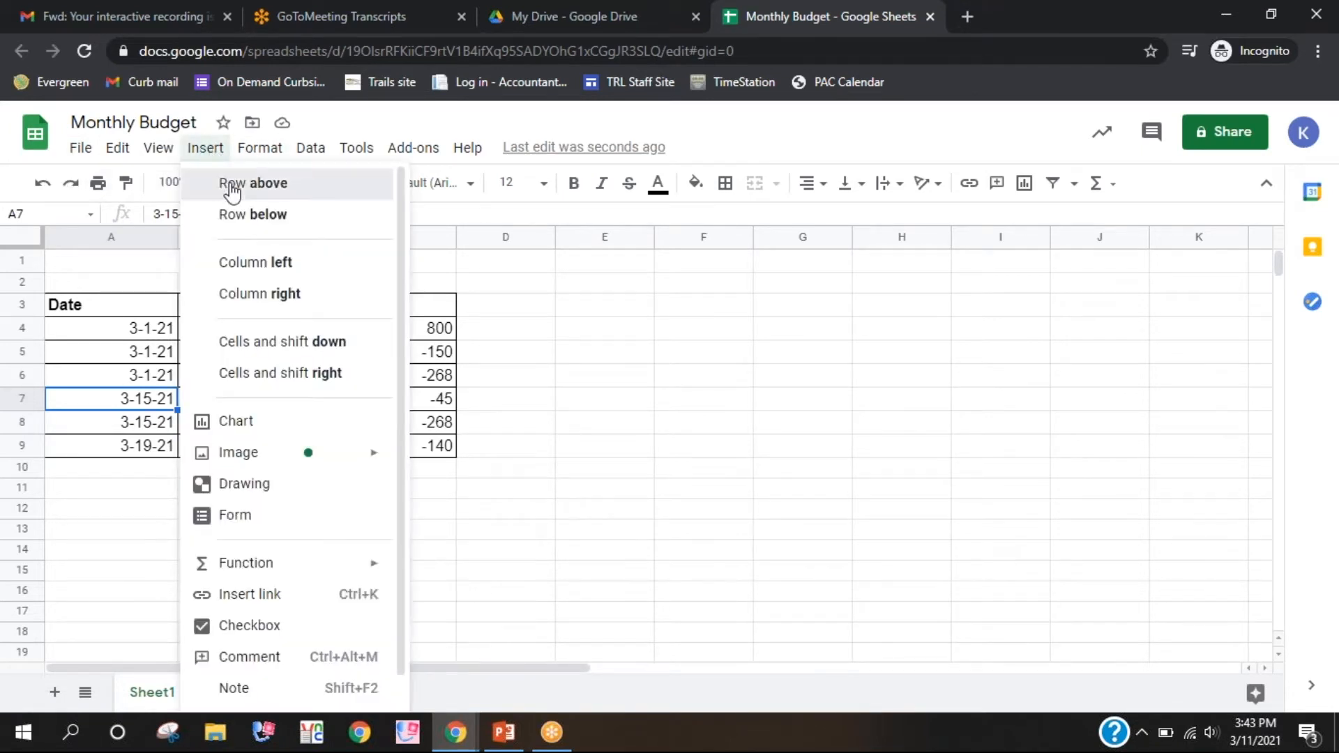
left_click(234, 185)
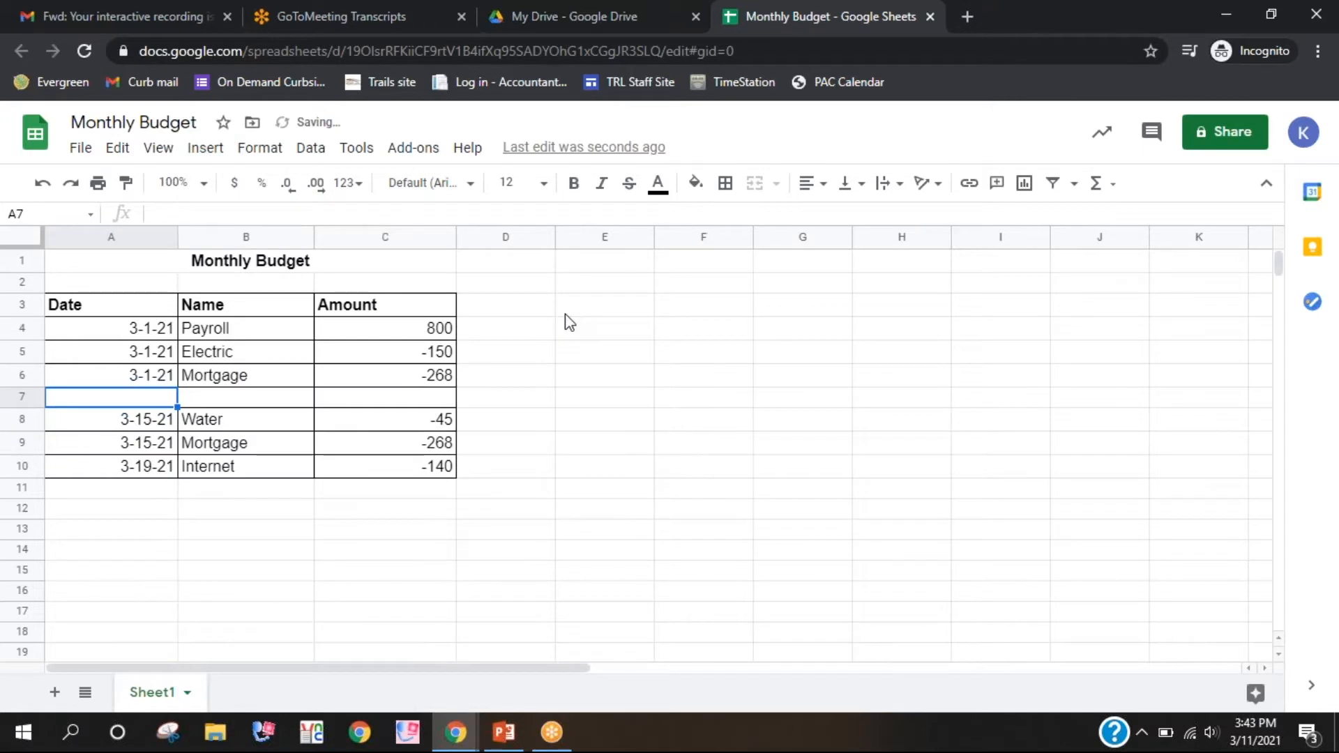
Copy the 3-1-21 Payroll row's date, name and amount into the blank row above Water, dismissing the copy-and-paste extension offer.
left_click(101, 335)
left_click(255, 334, "shift")
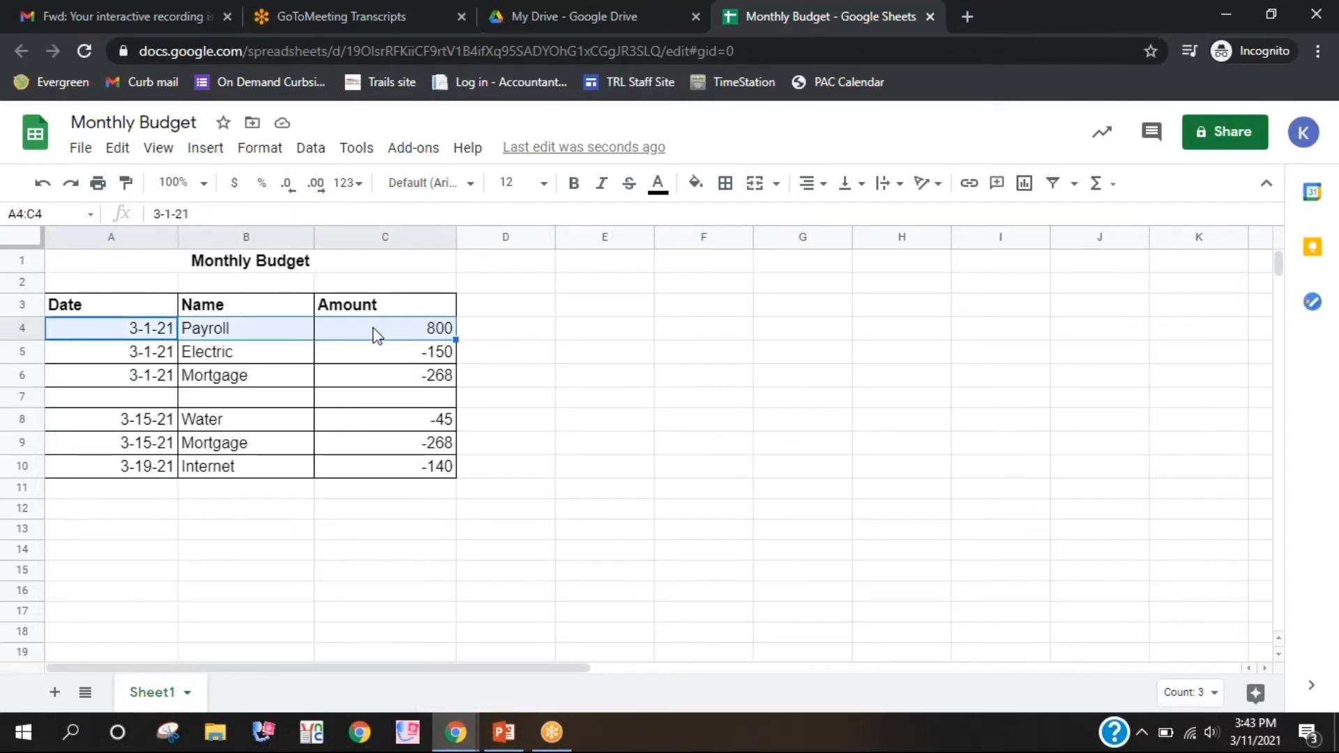
right_click(374, 332)
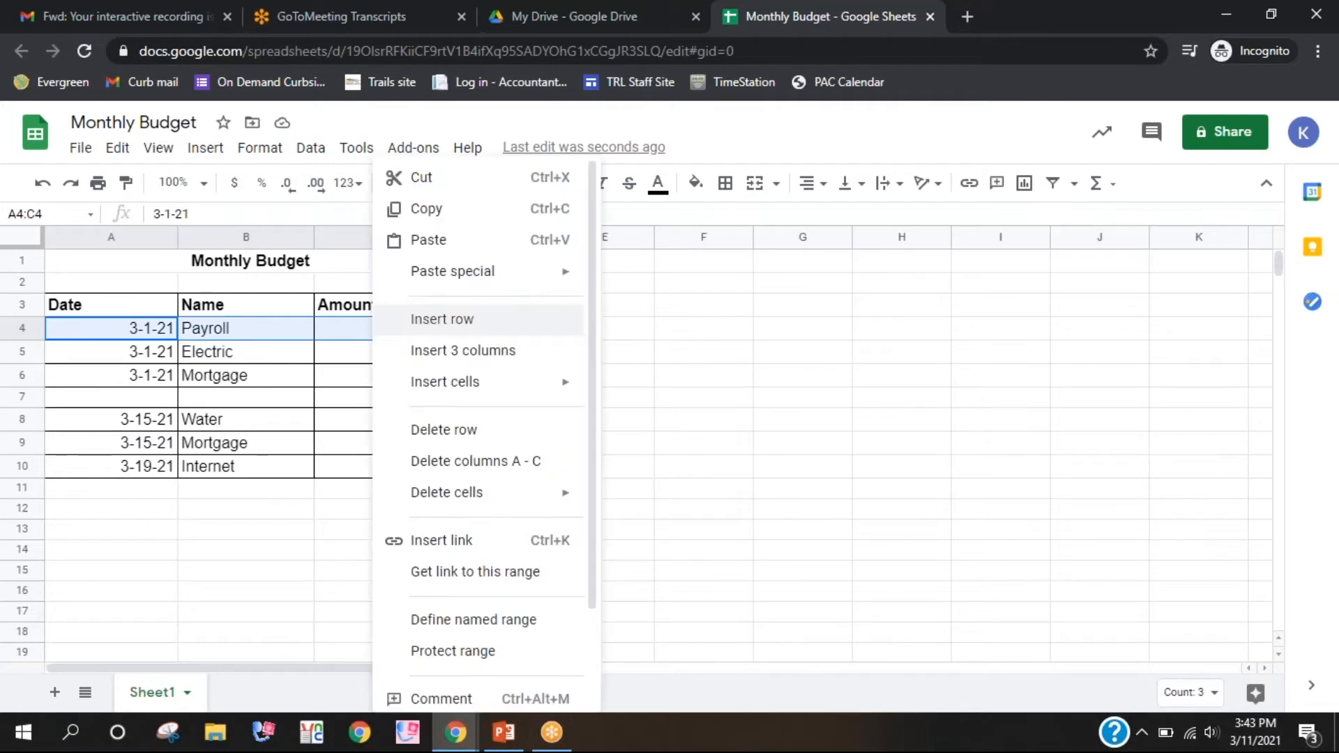
left_click(396, 210)
left_click_drag(70, 401, 346, 407)
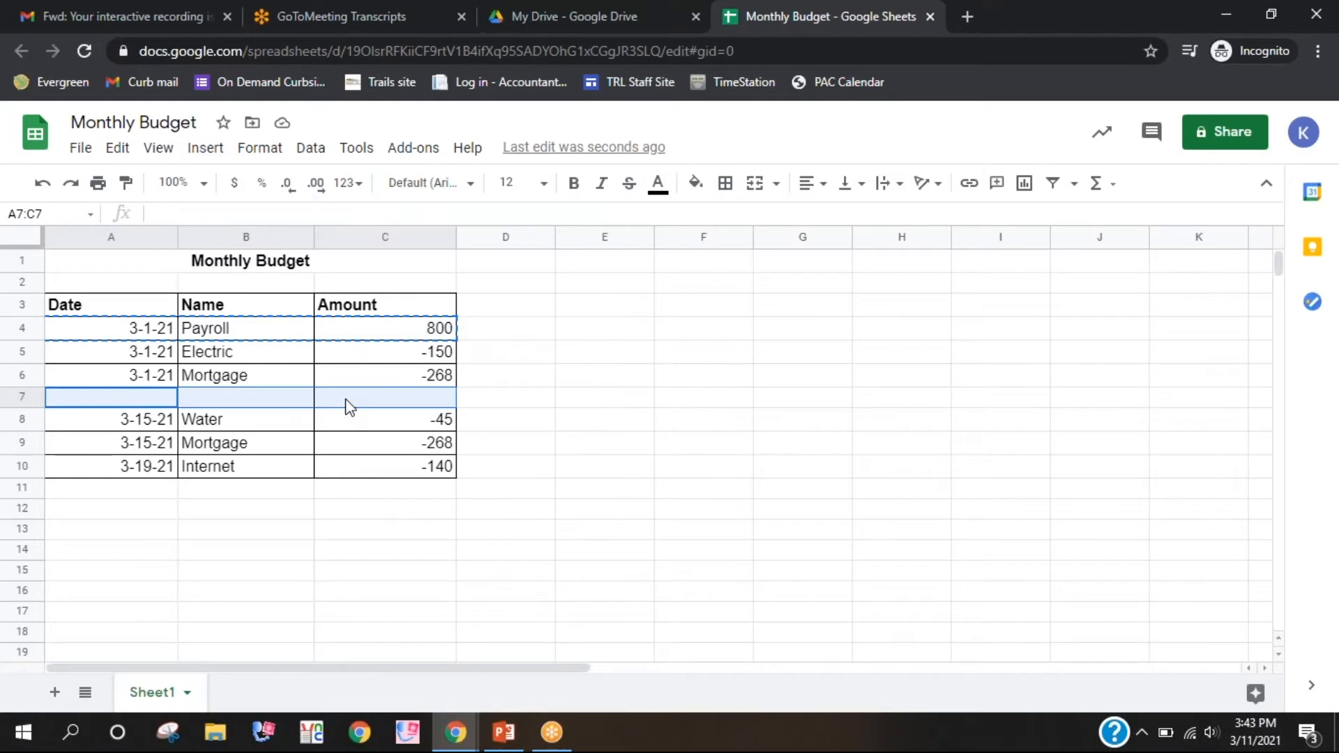
right_click(347, 407)
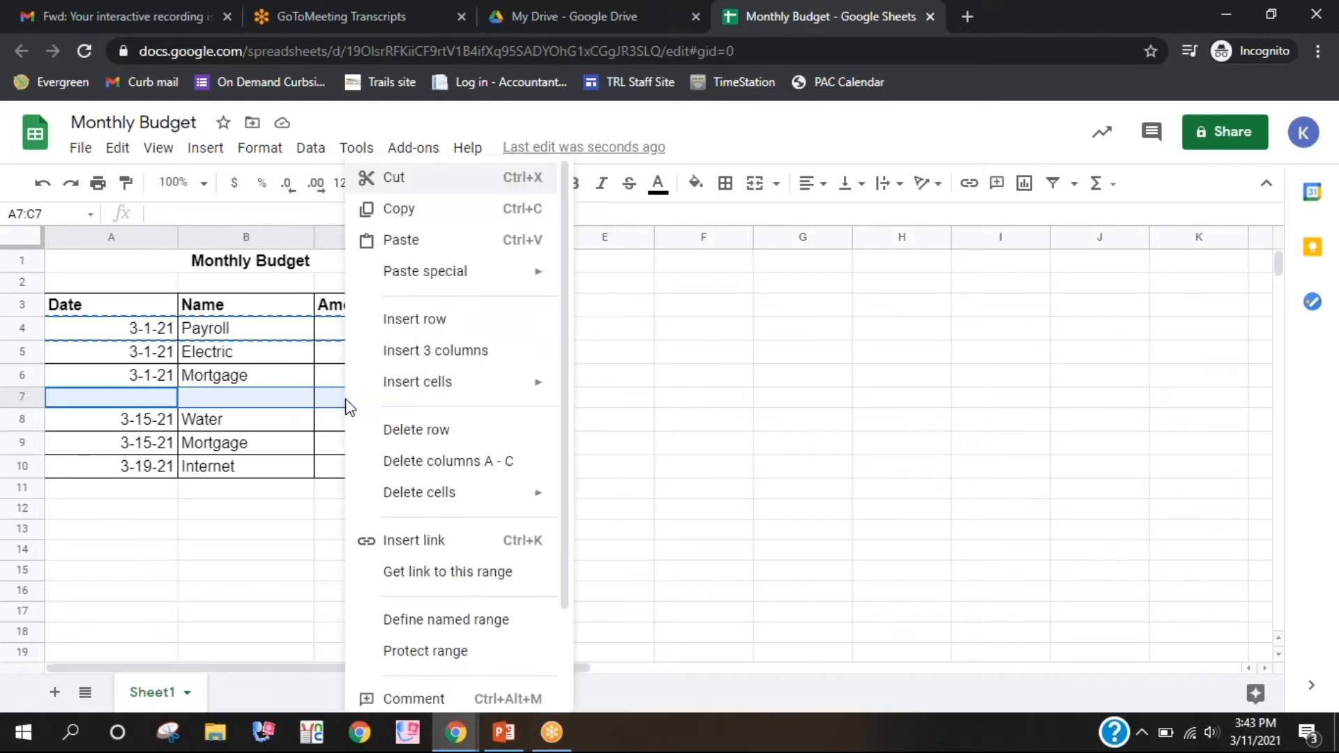
left_click(398, 240)
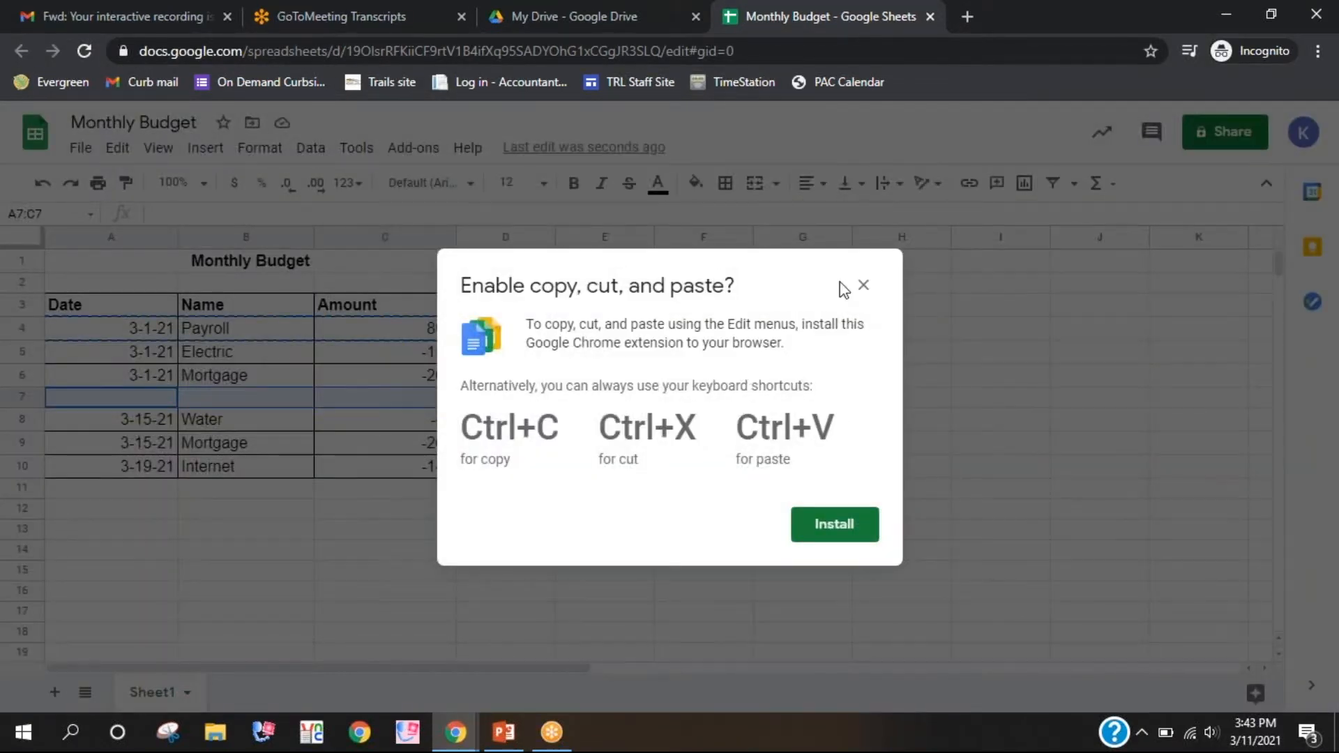
key("ctrl+v")
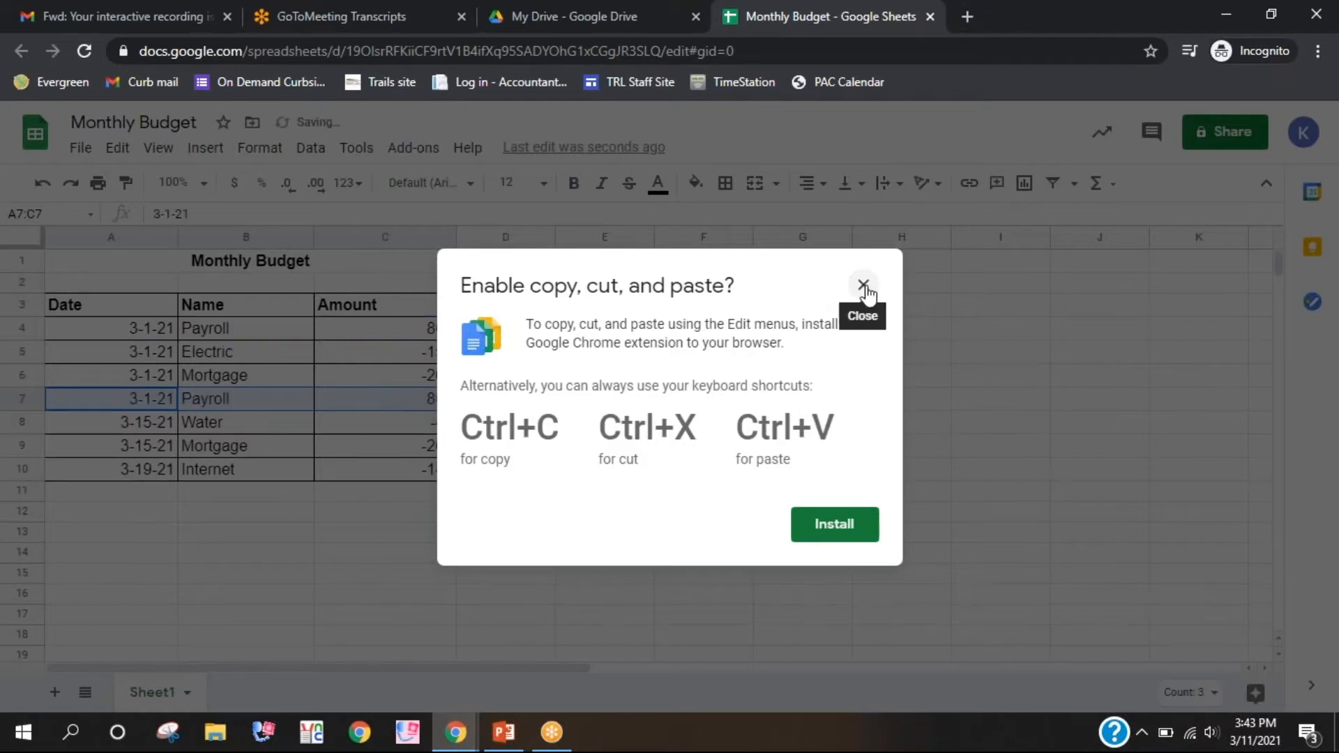
left_click(863, 284)
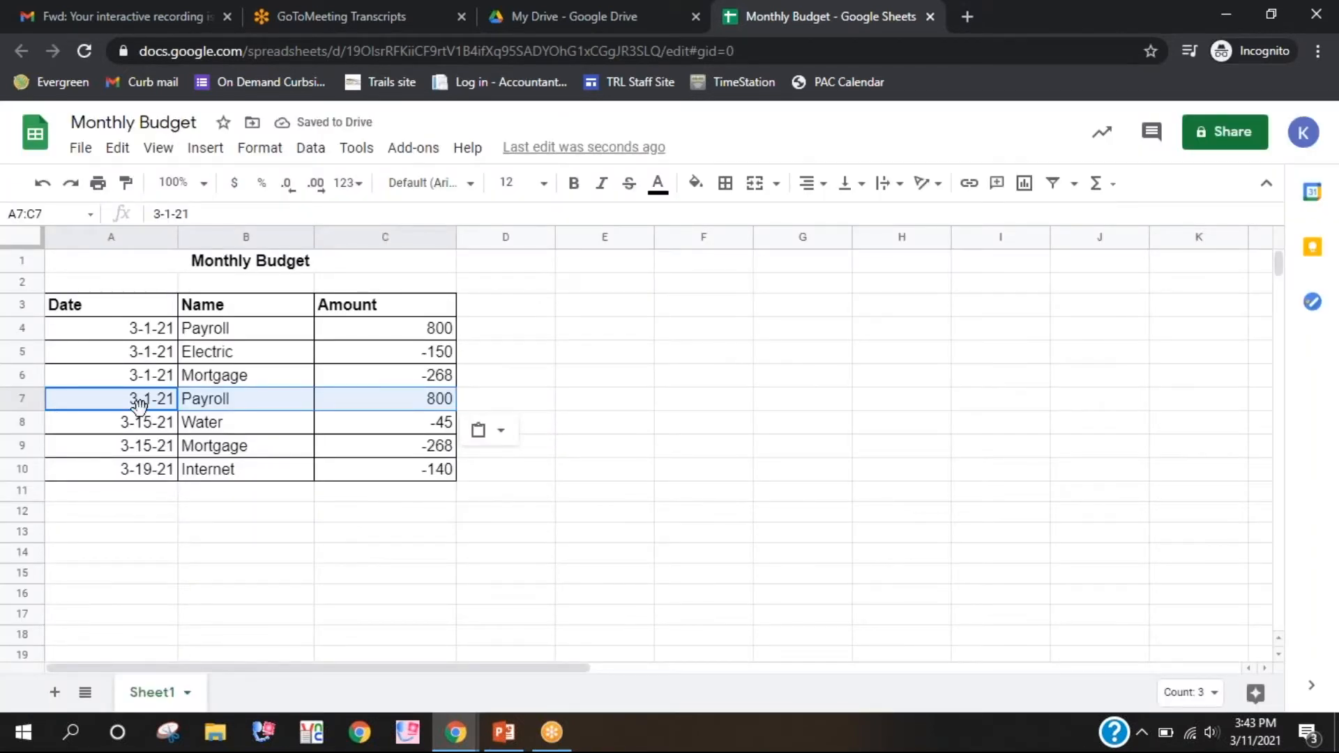
Change the date of the copied Payroll row above Water to 3-15-21.
left_click(175, 214)
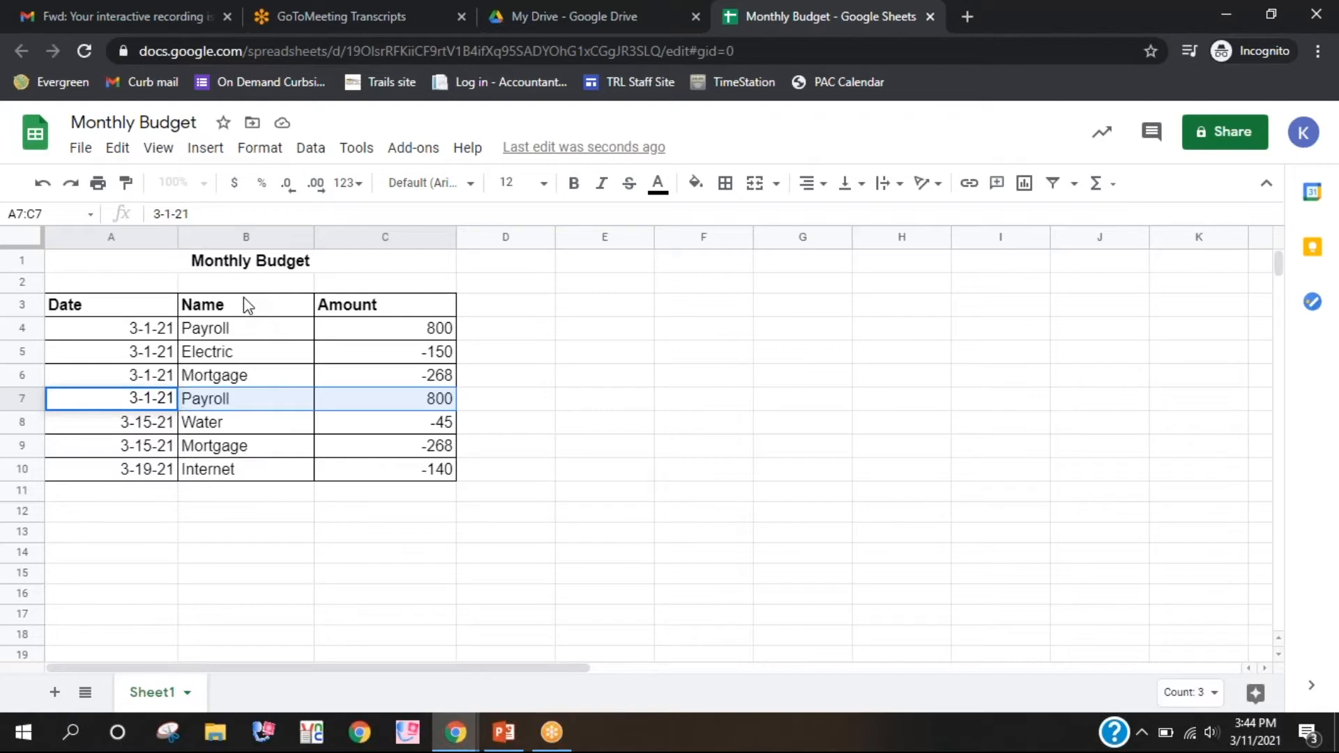
type("5")
left_click(337, 562)
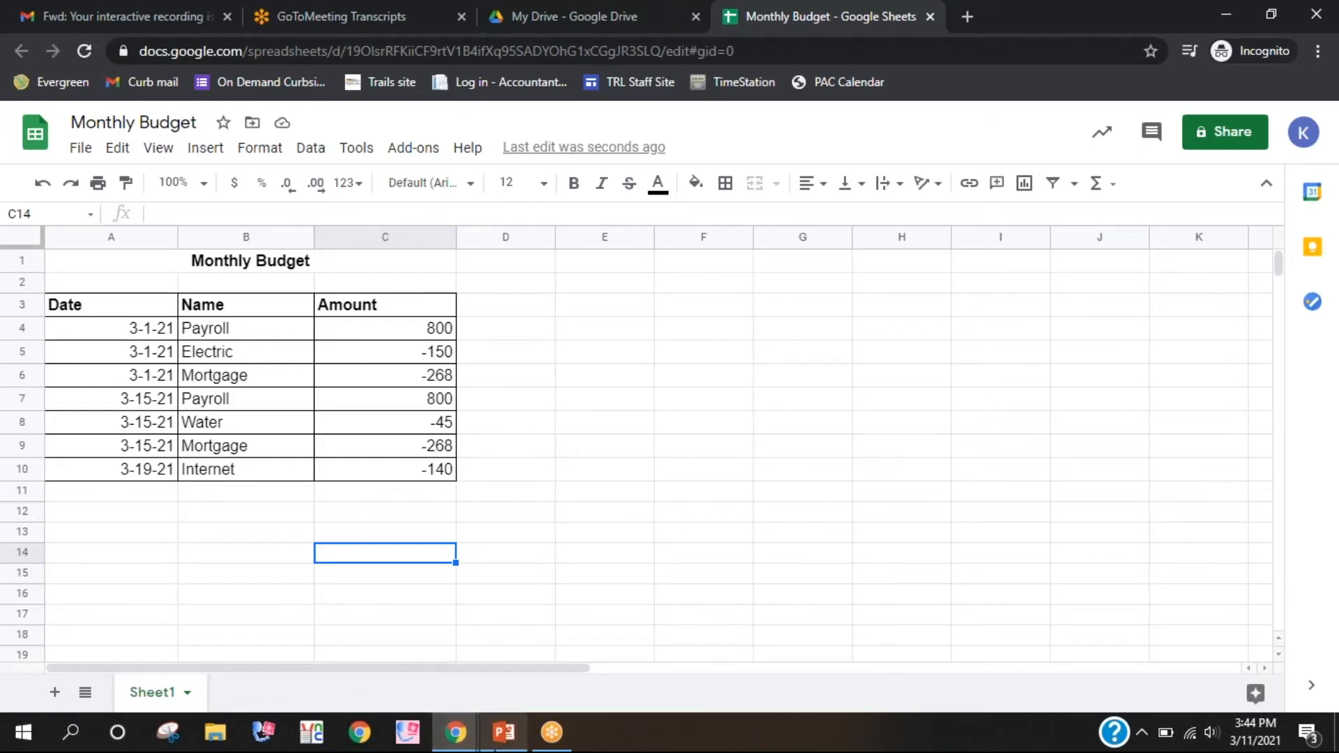
Switch to the Google Budget presentation in PowerPoint, start the slide show from the current slide and go to the Beginning of the Month Bills slide.
mouse_move(508, 739)
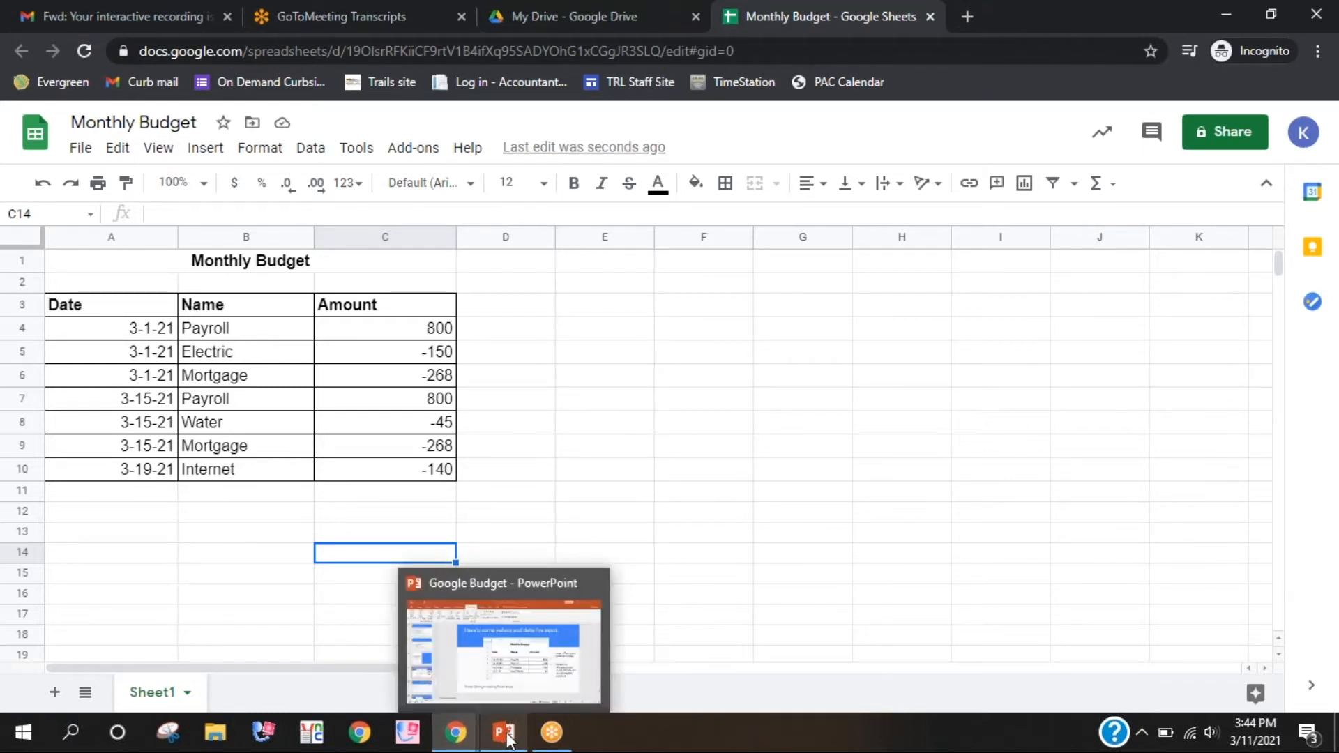
left_click(508, 739)
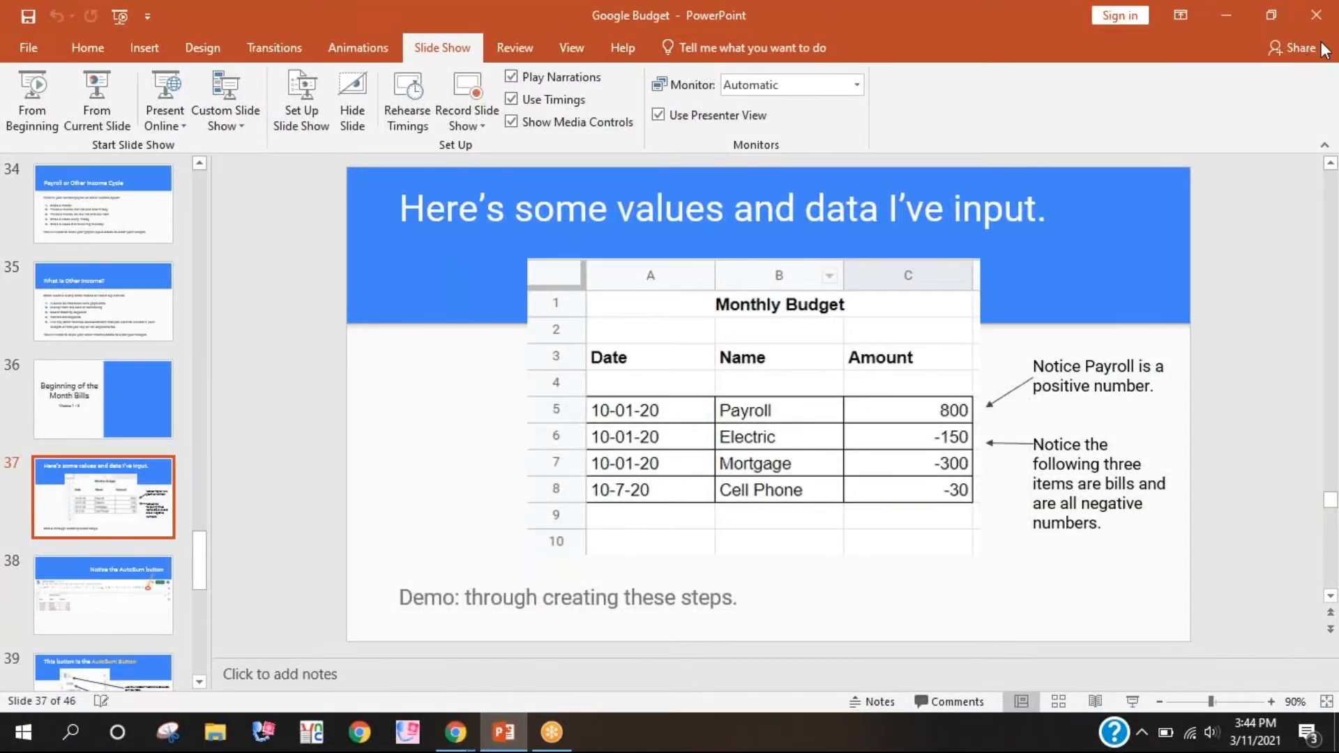
key("shift+F5")
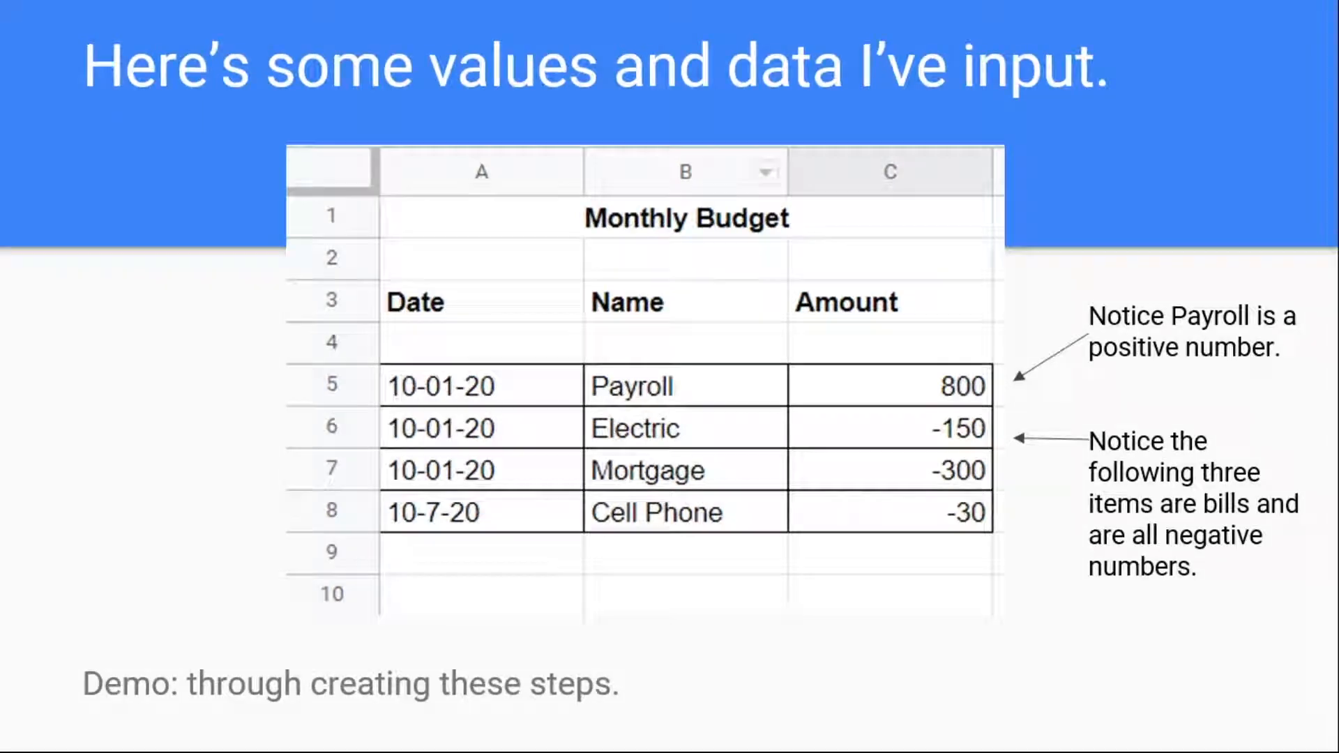
key("Right")
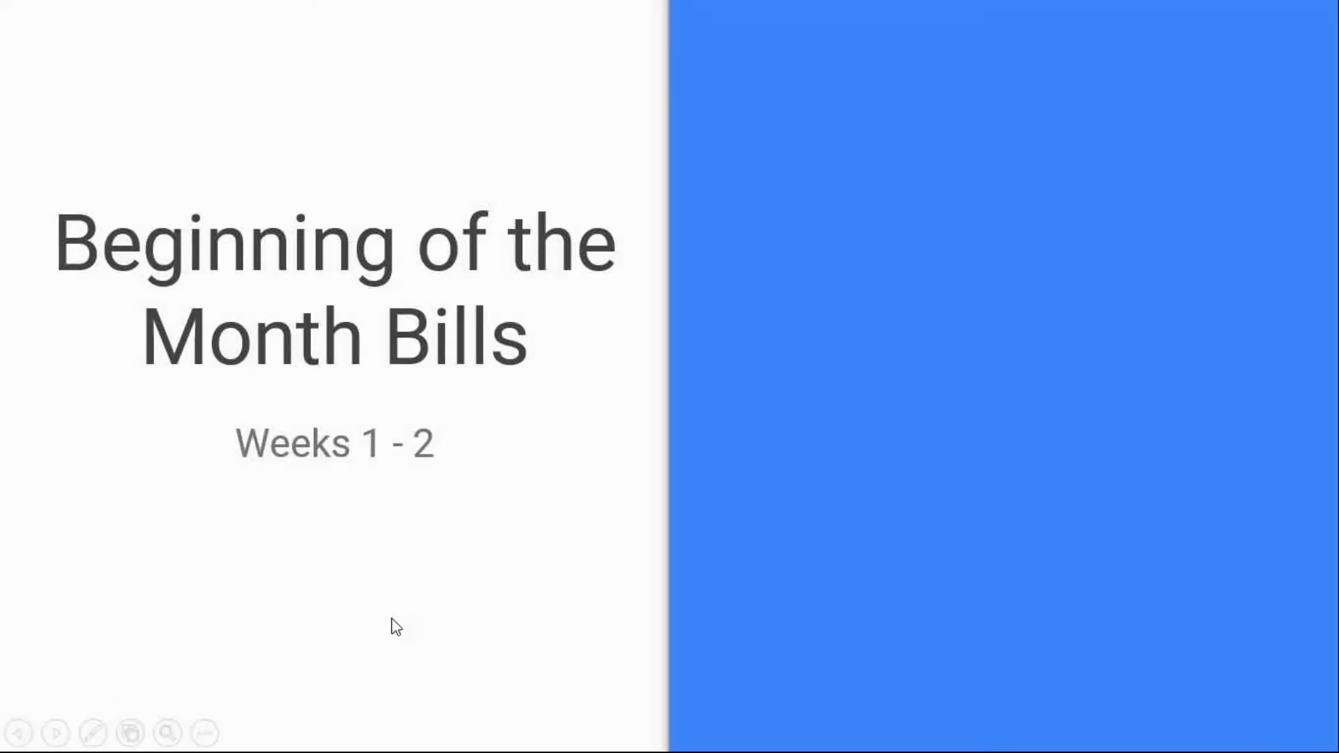